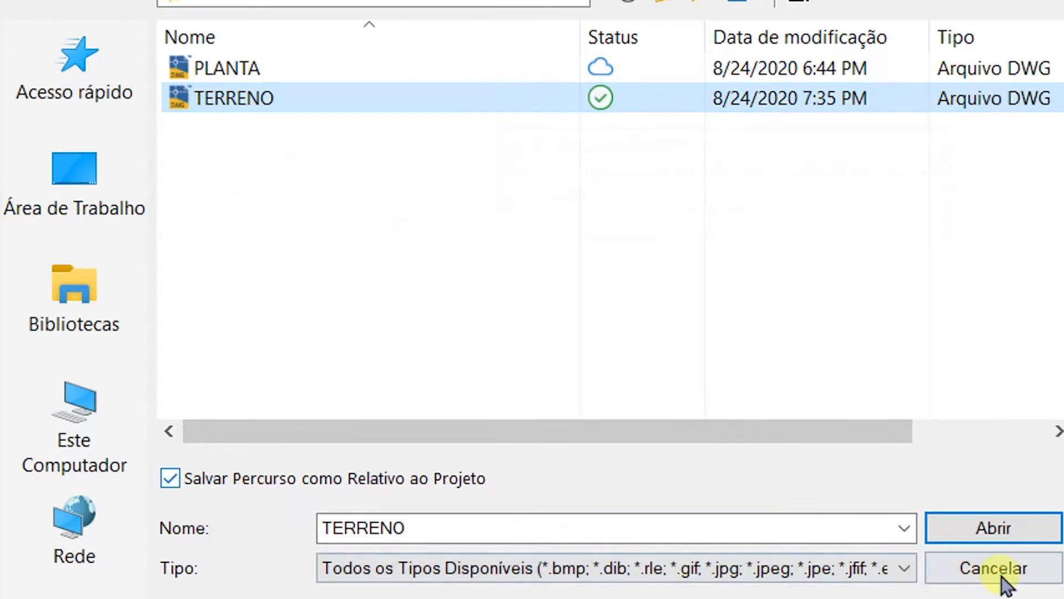
# Step: Open the TERRENO DWG for placement and ignore all of its missing references
pyautogui.click(1022, 541)
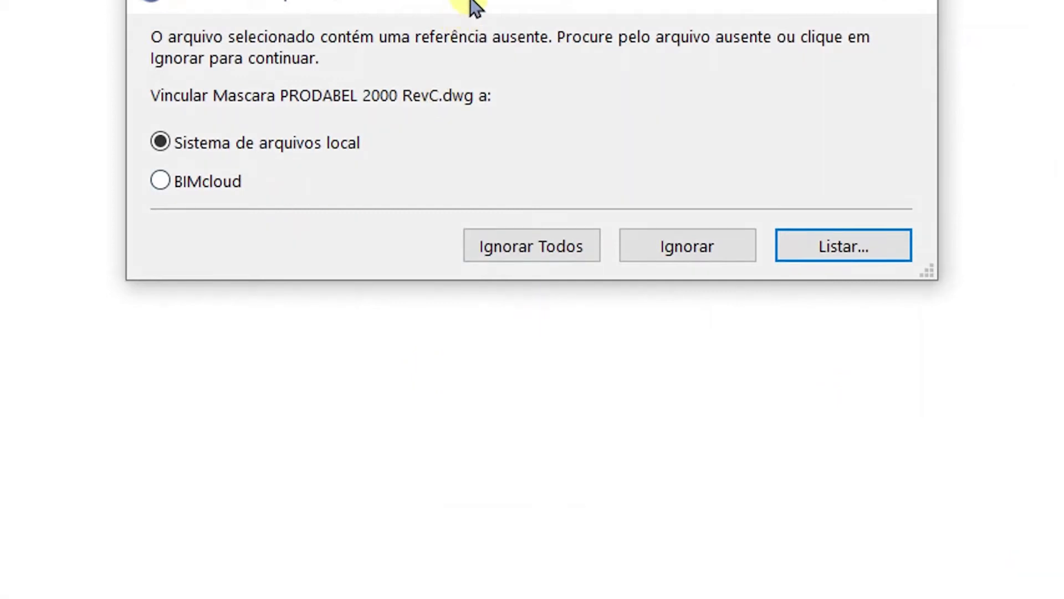
pyautogui.moveTo(469, 4); pyautogui.dragTo(413, 29)
pyautogui.moveTo(172, 30)
pyautogui.mouseDown()
pyautogui.moveTo(238, 29)
pyautogui.moveTo(161, 24)
pyautogui.mouseUp()
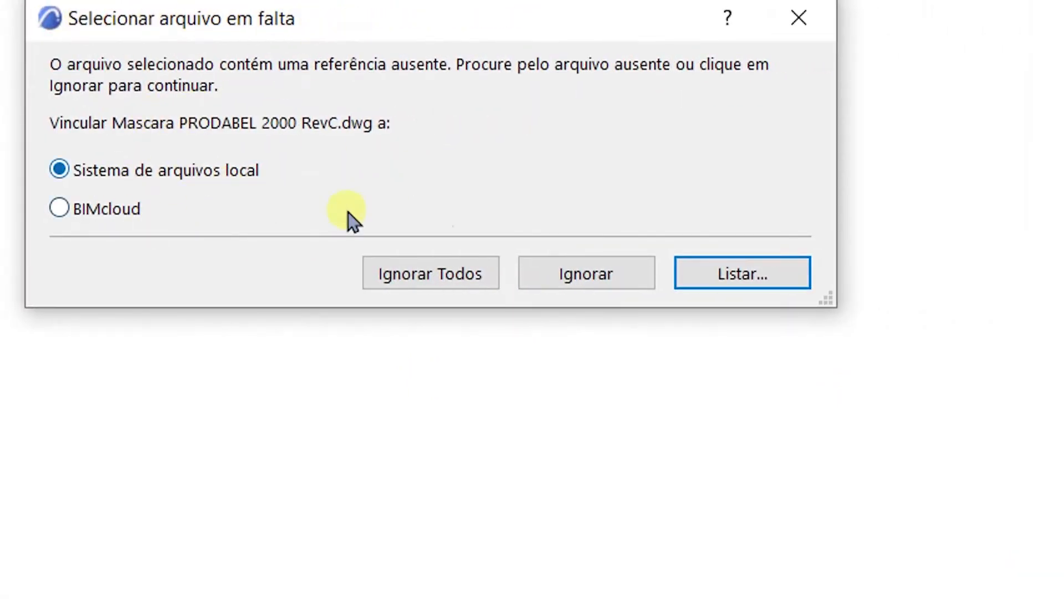
pyautogui.click(462, 280)
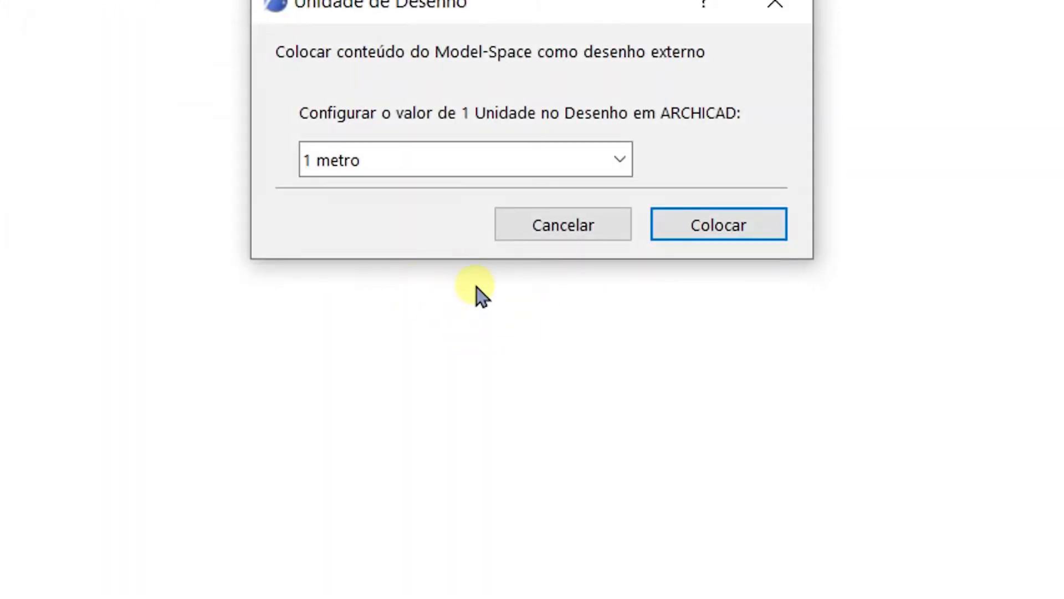
# Step: Try a custom millimetre drawing unit with a ratio of 1.00 : 10.00
pyautogui.moveTo(498, 4); pyautogui.dragTo(487, 64)
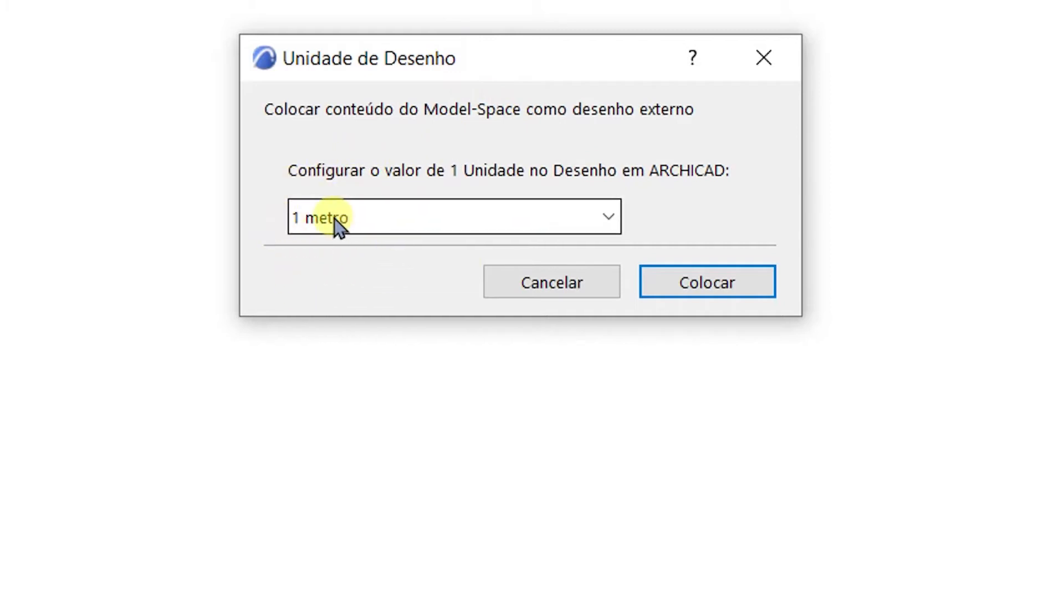
pyautogui.click(621, 219)
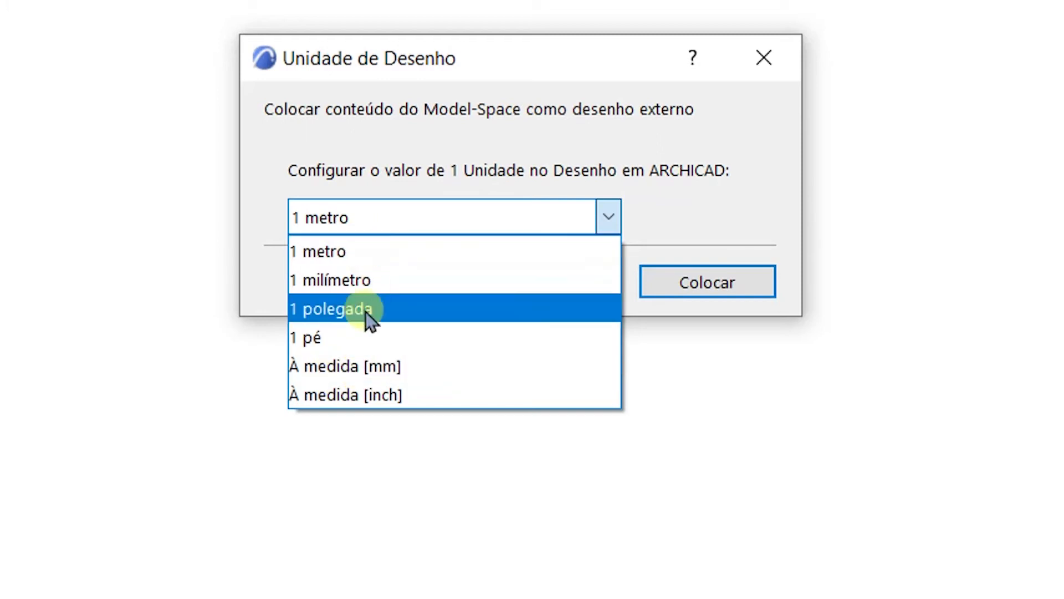
pyautogui.click(367, 375)
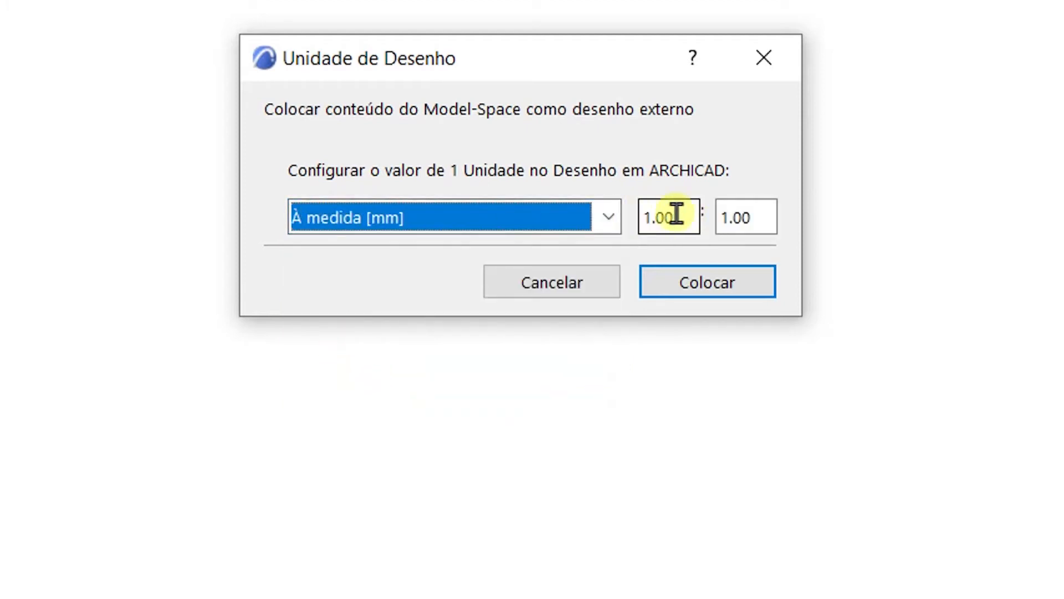
pyautogui.click(754, 214)
pyautogui.write('10')
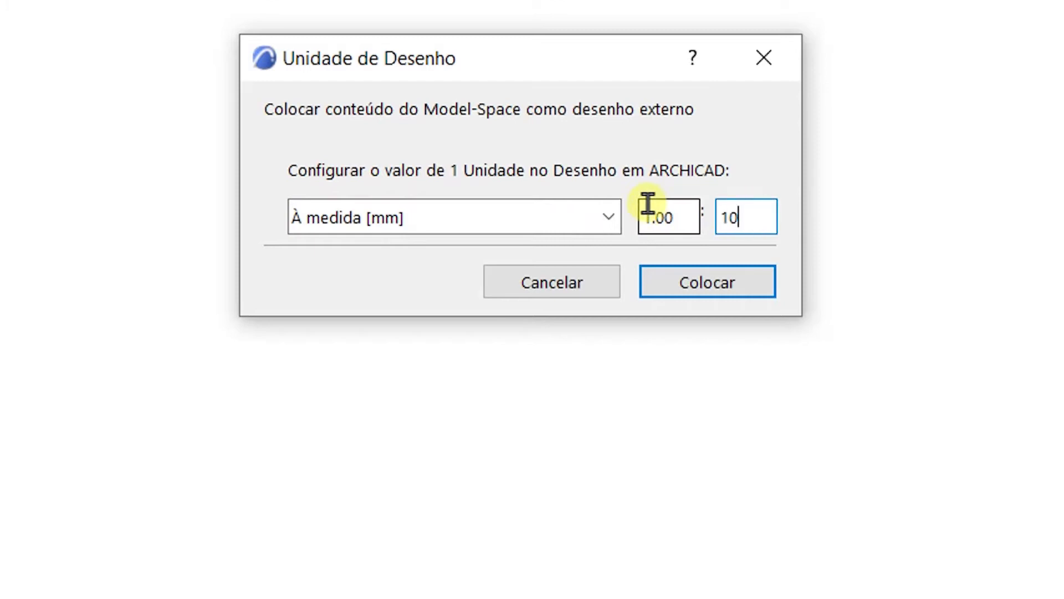
pyautogui.write('.00')
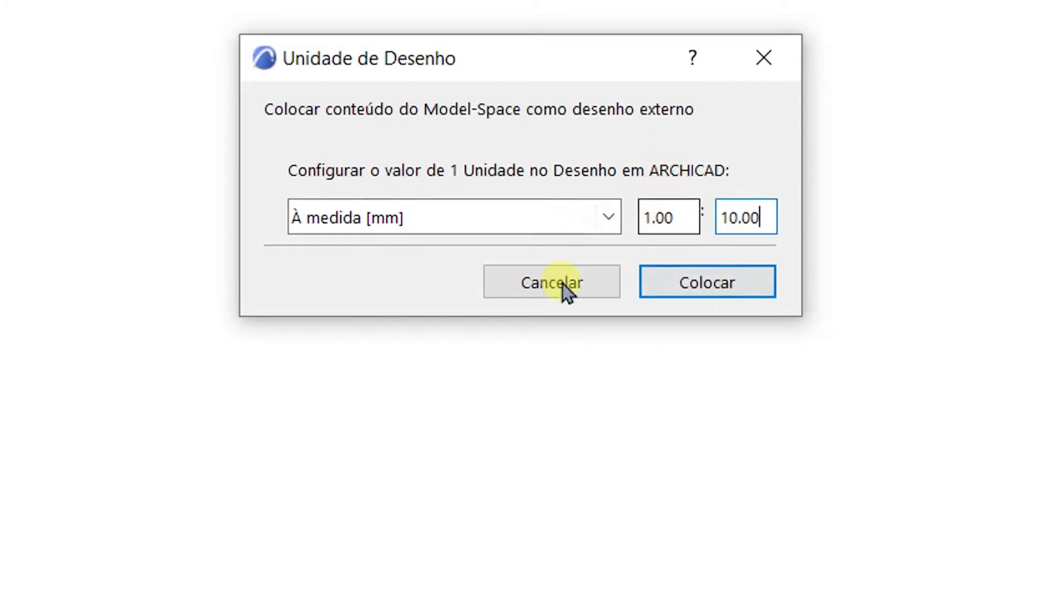
# Step: Set one drawing unit to 1 metro and place the TERRENO drawing, ignoring all missing references
pyautogui.click(610, 221)
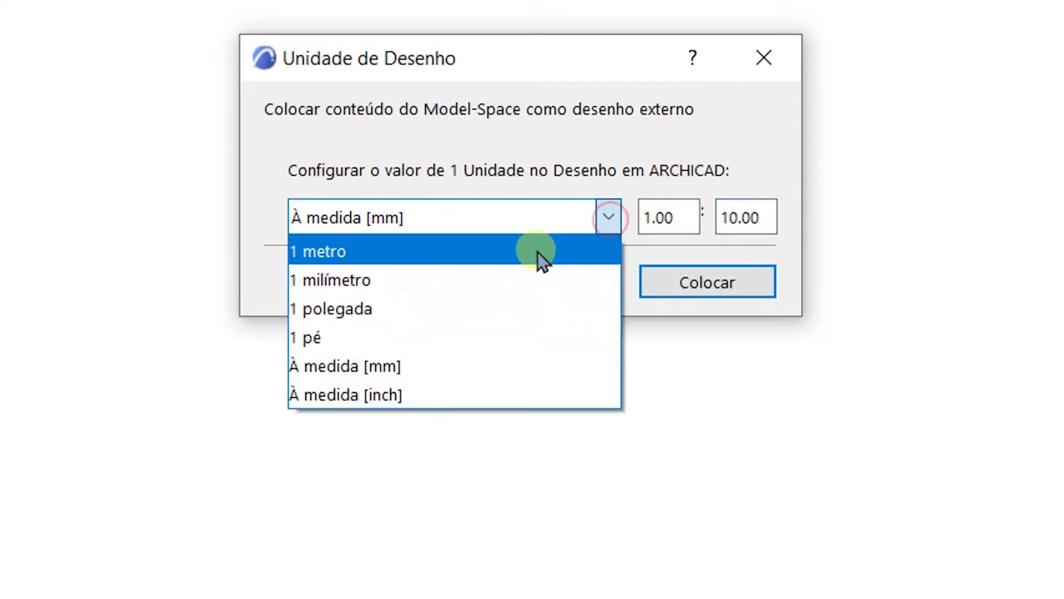
pyautogui.click(536, 250)
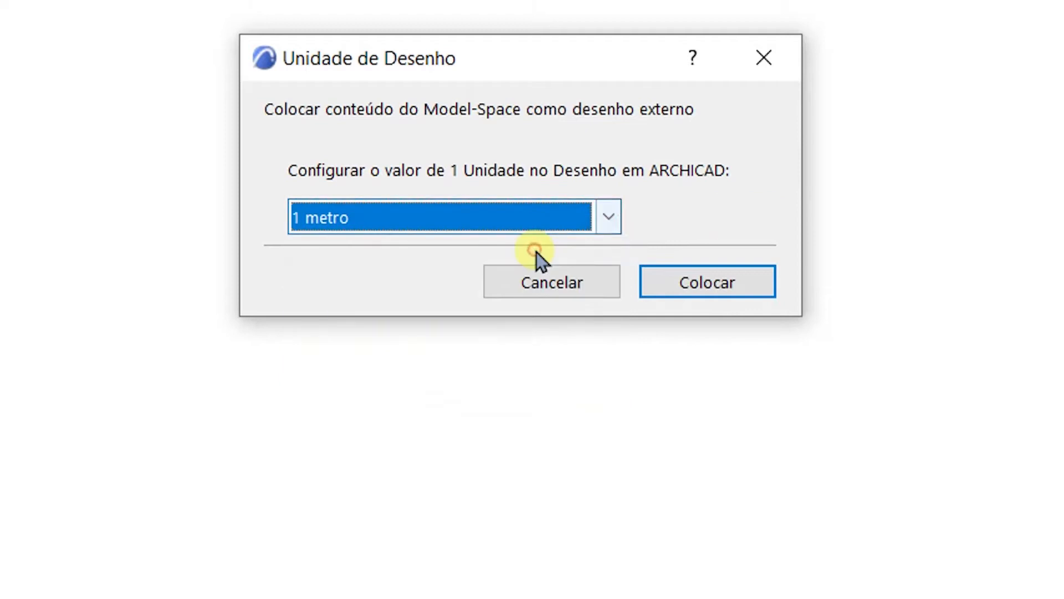
pyautogui.click(708, 284)
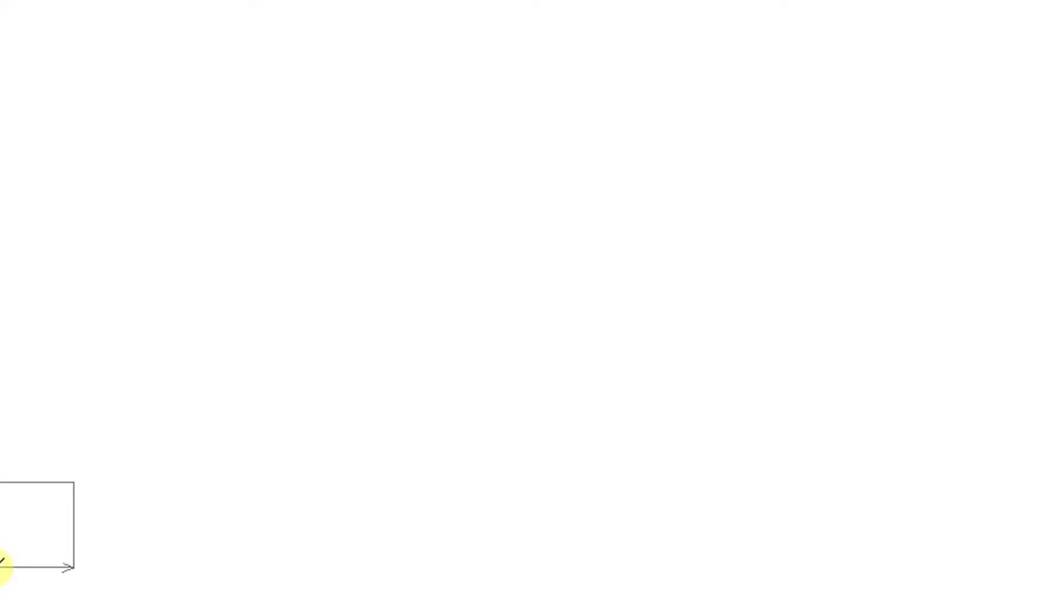
pyautogui.click(1, 567)
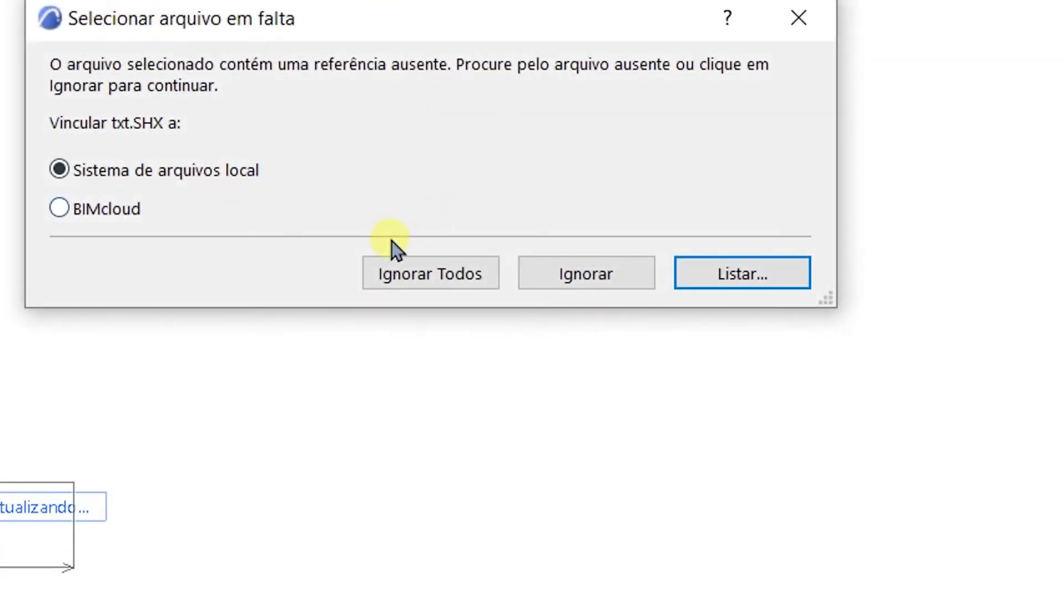
pyautogui.click(451, 282)
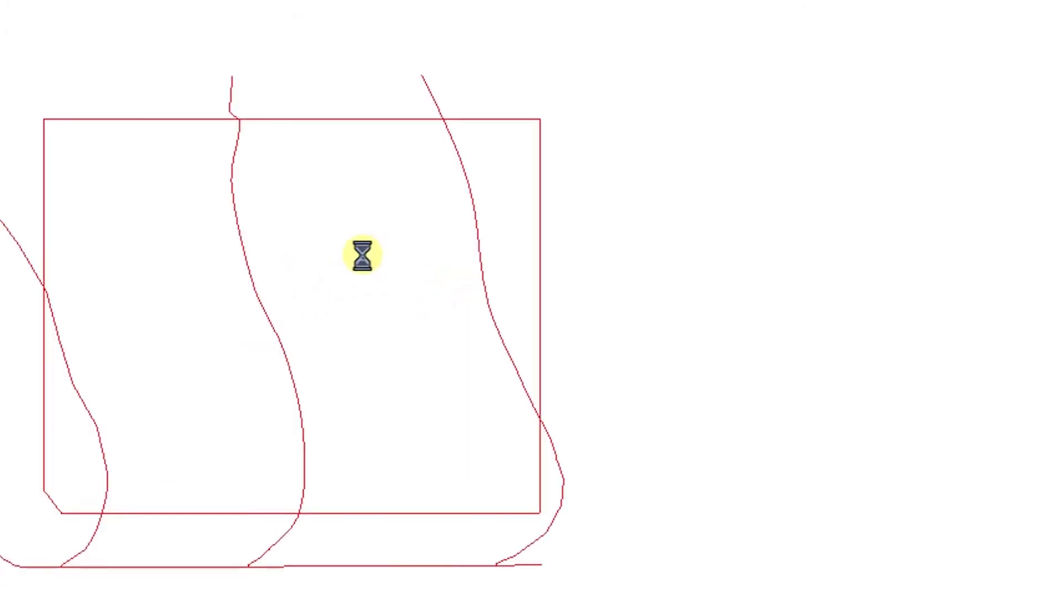
# Step: Examine the placed TERRENO drawing, including its extent as one object, the plot outline and the contour lines
pyautogui.scroll(2, 247, 382)
pyautogui.click(292, 322)
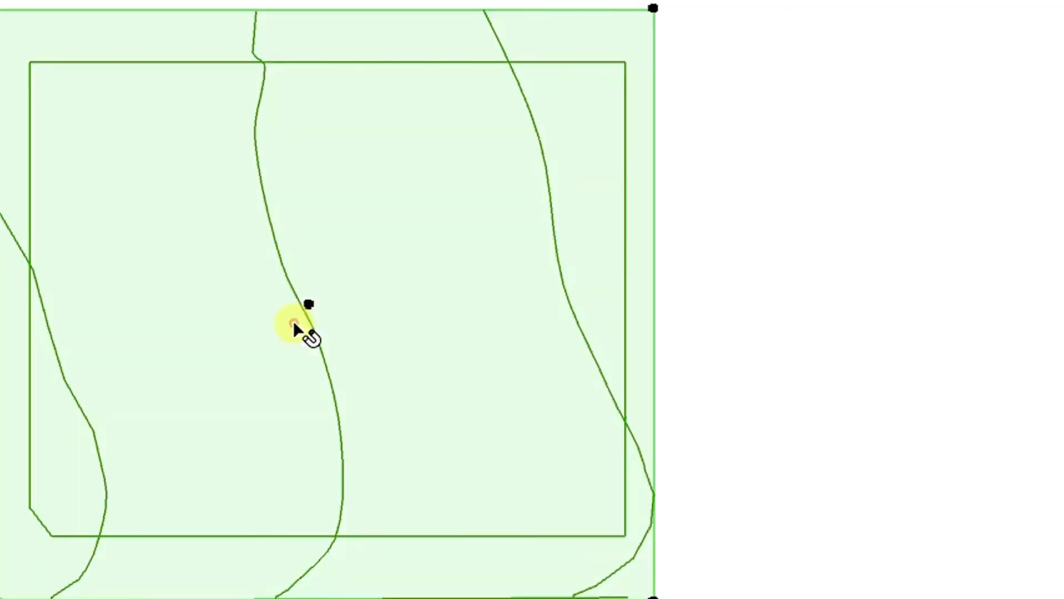
pyautogui.scroll(-1, 387, 415)
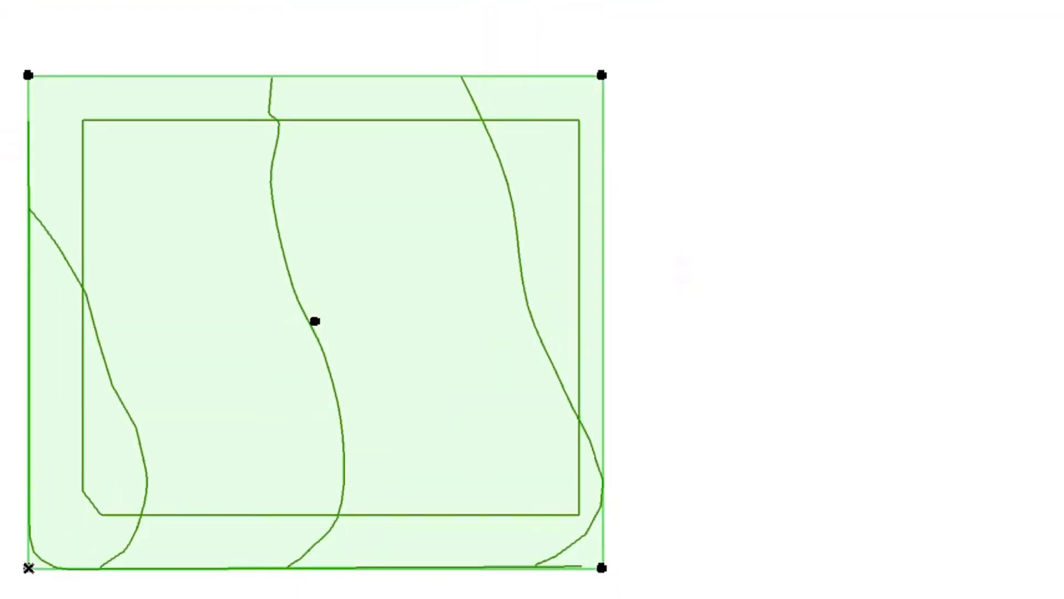
pyautogui.click(692, 248)
pyautogui.scroll(5, 511, 135)
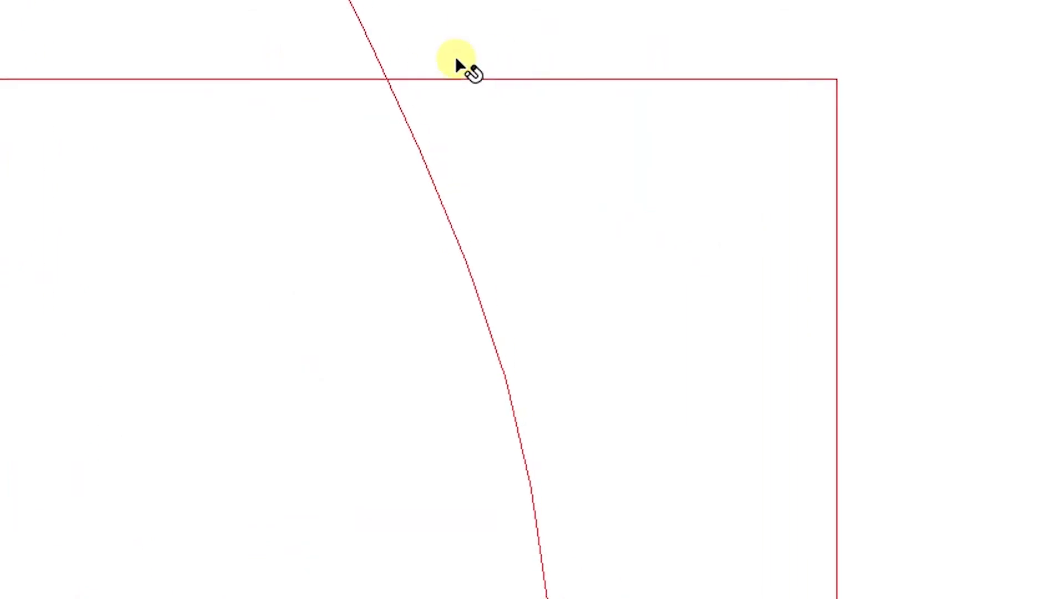
pyautogui.scroll(-3, 370, 73)
pyautogui.scroll(-3, 375, 72)
pyautogui.moveTo(194, 339); pyautogui.dragTo(342, 365, button='middle')
pyautogui.scroll(-2, 272, 291)
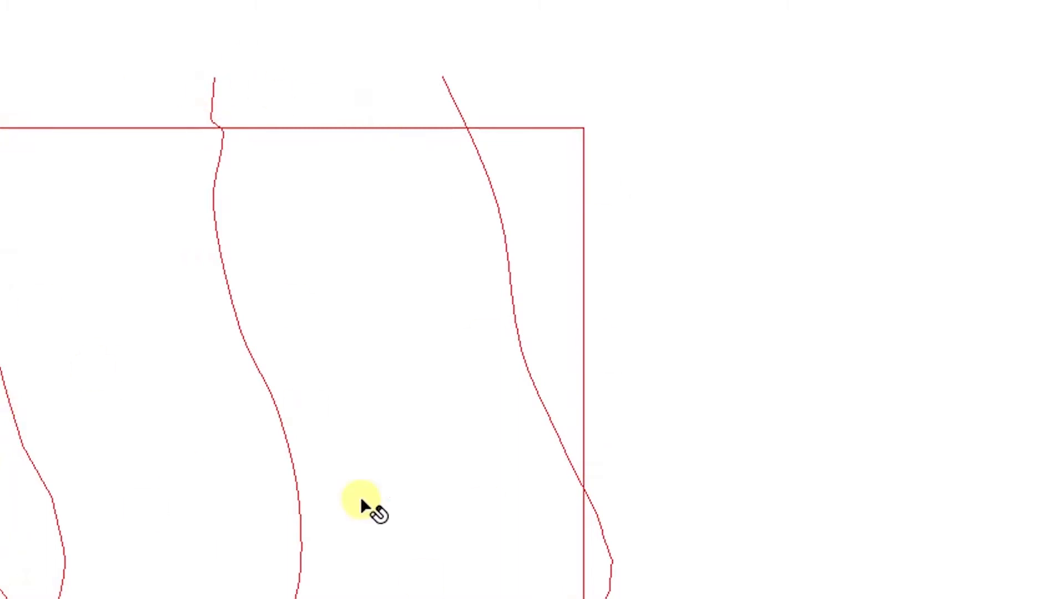
# Step: Explode the TERRENO drawing within the current view, keeping the option Usar Vegetais de Desenho for the layers
pyautogui.click(133, 294)
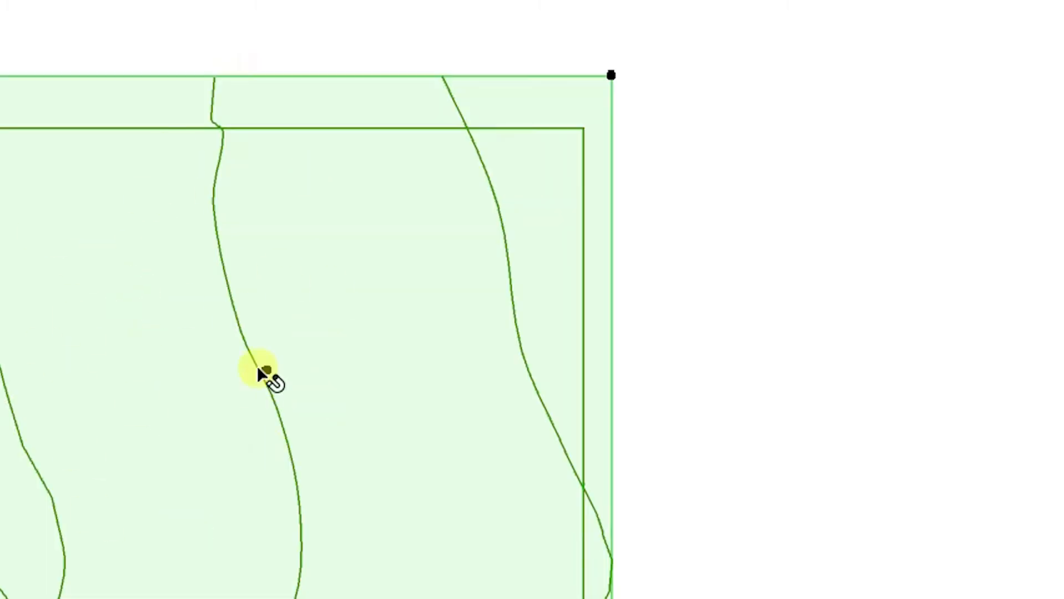
pyautogui.moveTo(159, 313)
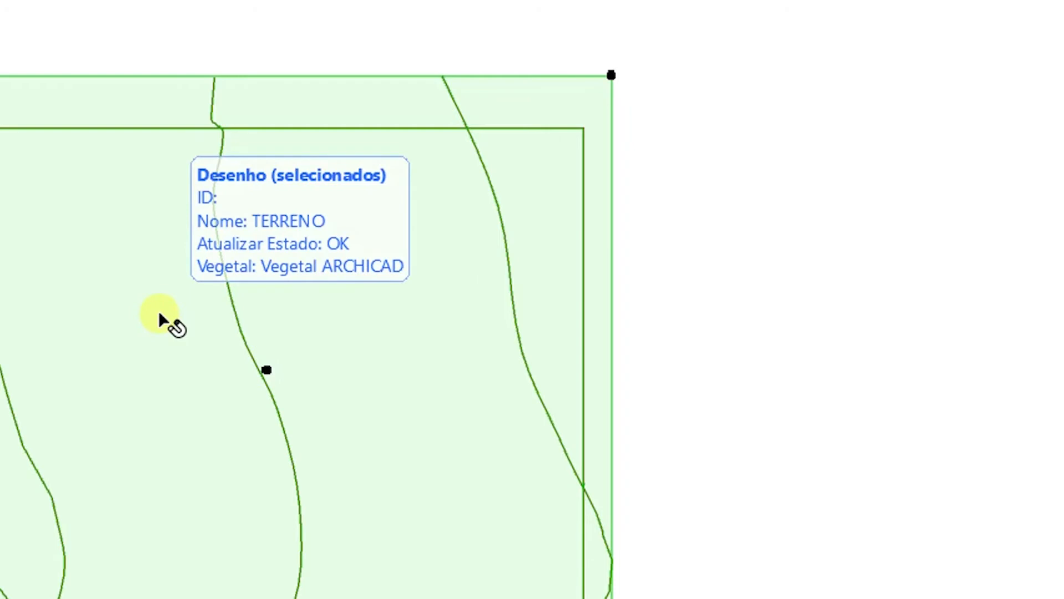
pyautogui.rightClick(159, 316)
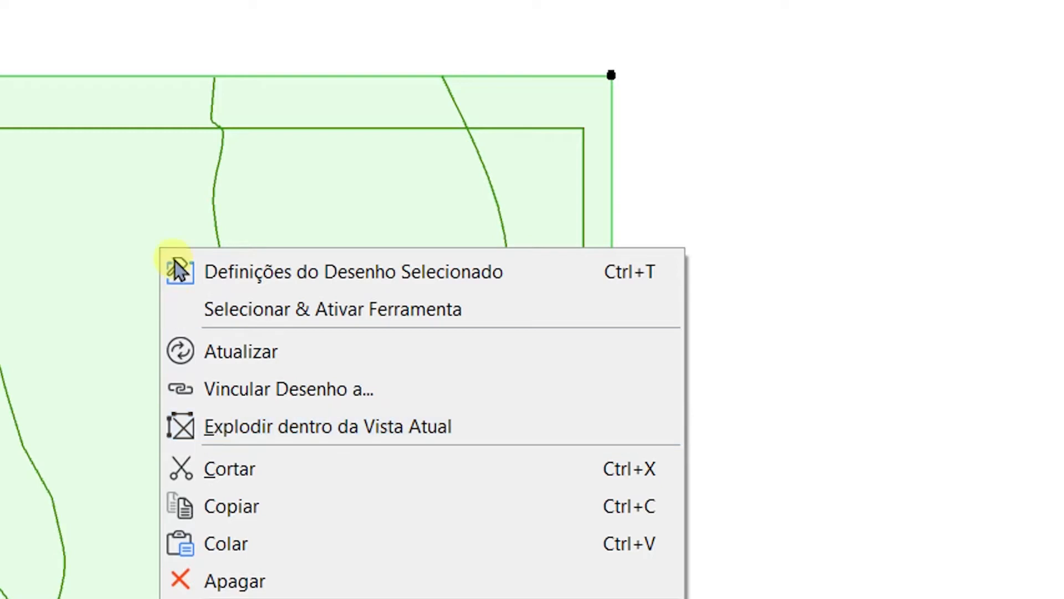
pyautogui.click(768, 197)
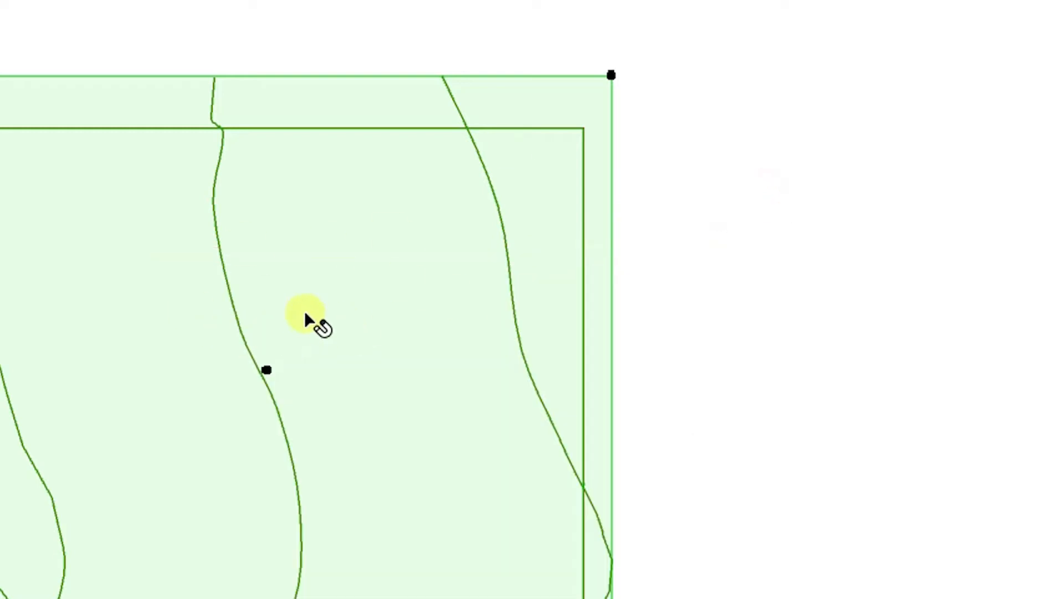
pyautogui.rightClick(292, 162)
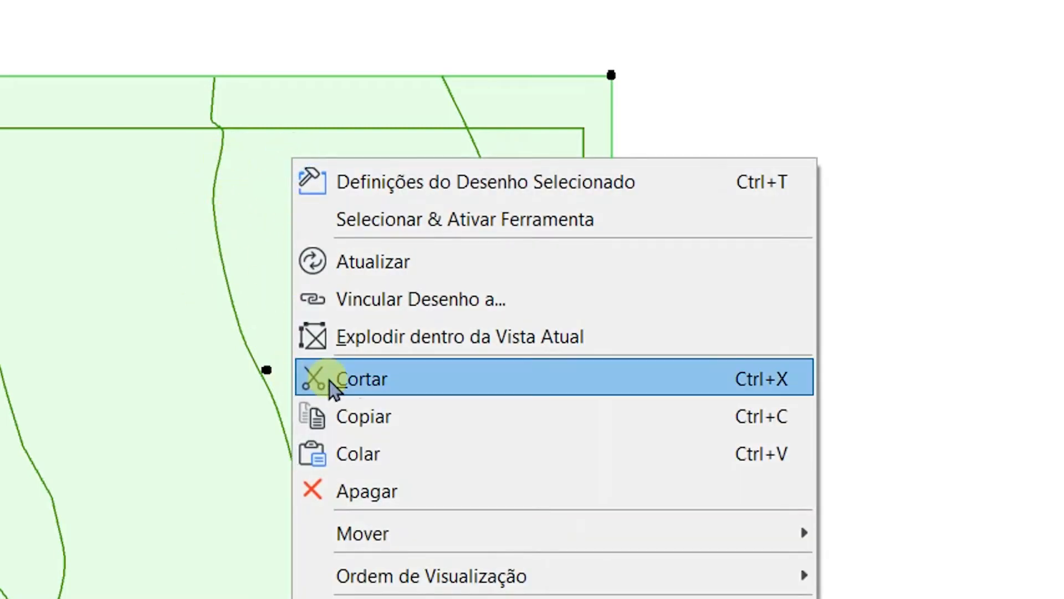
pyautogui.click(383, 354)
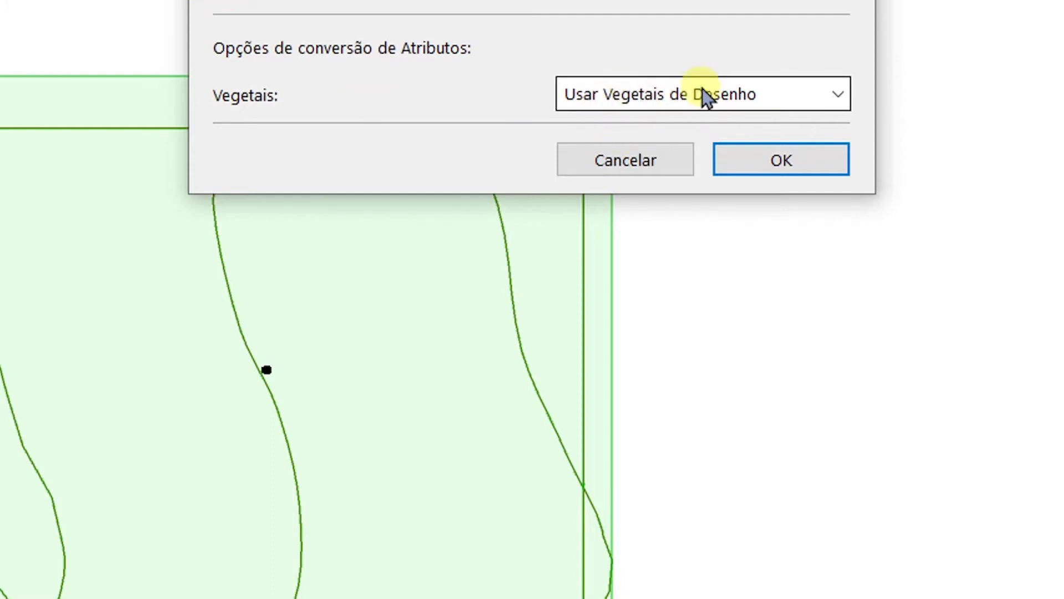
pyautogui.click(779, 164)
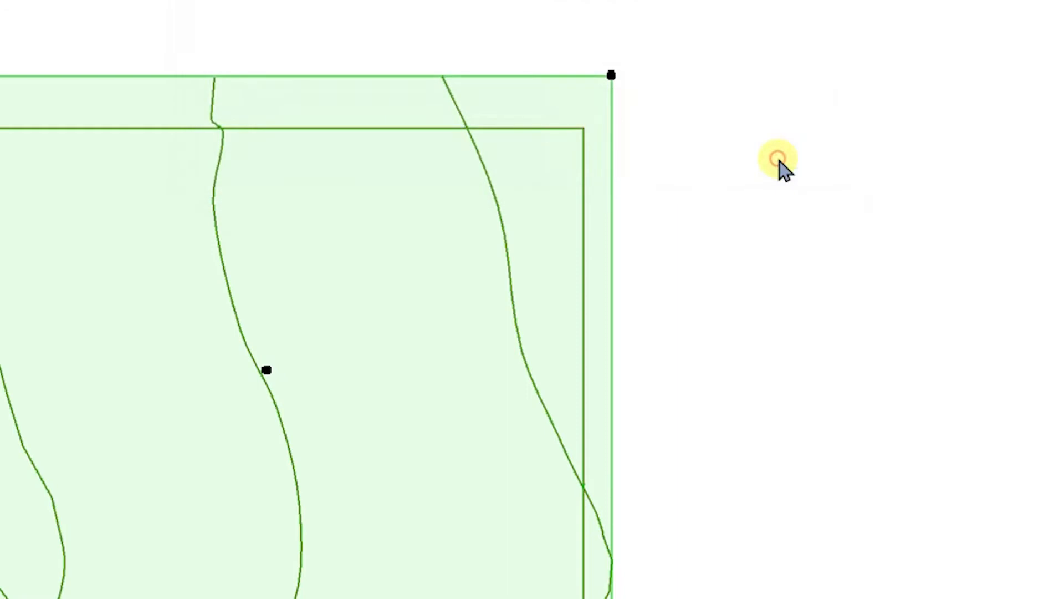
# Step: Check the exploded terrain lines as separate elements by selecting and deselecting them and inspecting the linework closely
pyautogui.click(214, 233)
pyautogui.click(775, 248)
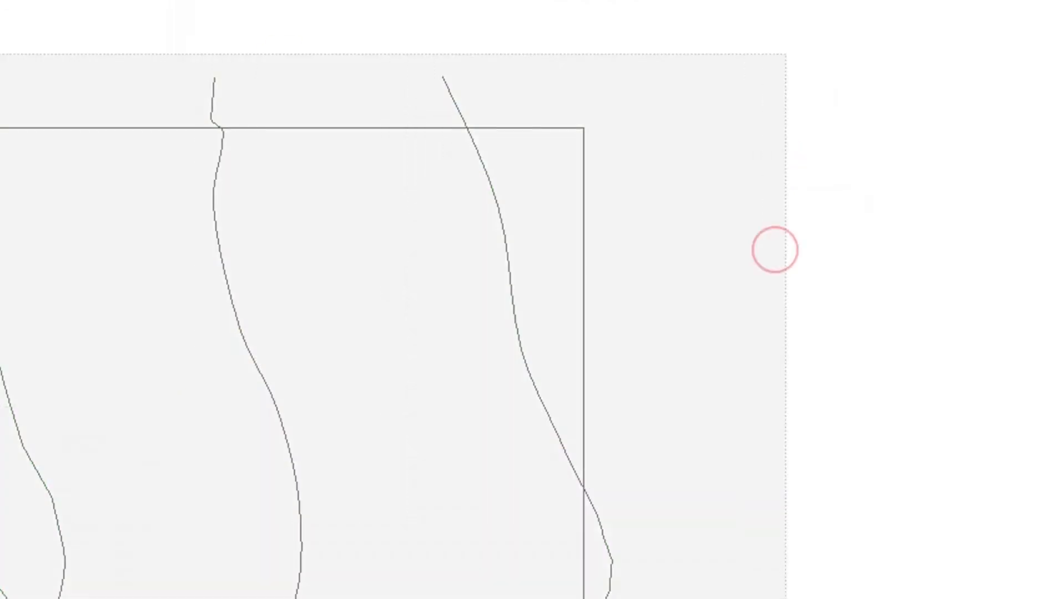
pyautogui.moveTo(743, 598); pyautogui.dragTo(807, 598)
pyautogui.click(767, 340)
pyautogui.click(580, 316)
pyautogui.scroll(5, 183, 185)
pyautogui.click(266, 109)
pyautogui.scroll(-5, 297, 6)
pyautogui.scroll(-2, 368, 214)
pyautogui.moveTo(436, 188); pyautogui.dragTo(390, 287, button='middle')
pyautogui.scroll(3, 387, 281)
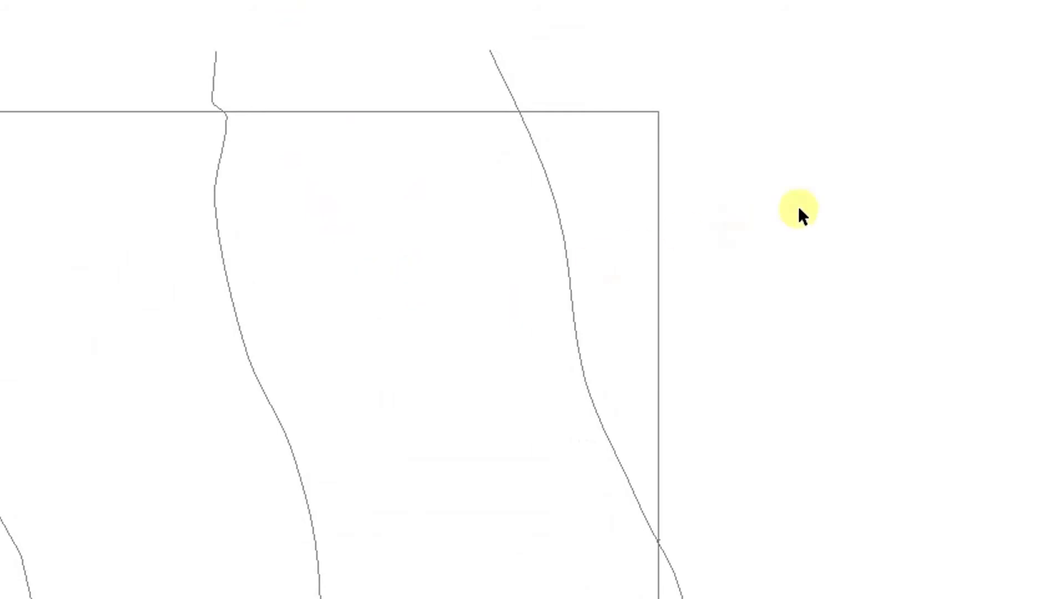
# Step: Create a new layer named 00_DWG_TERRENO and apply the layer settings
pyautogui.hotkey('ctrl', 'l')
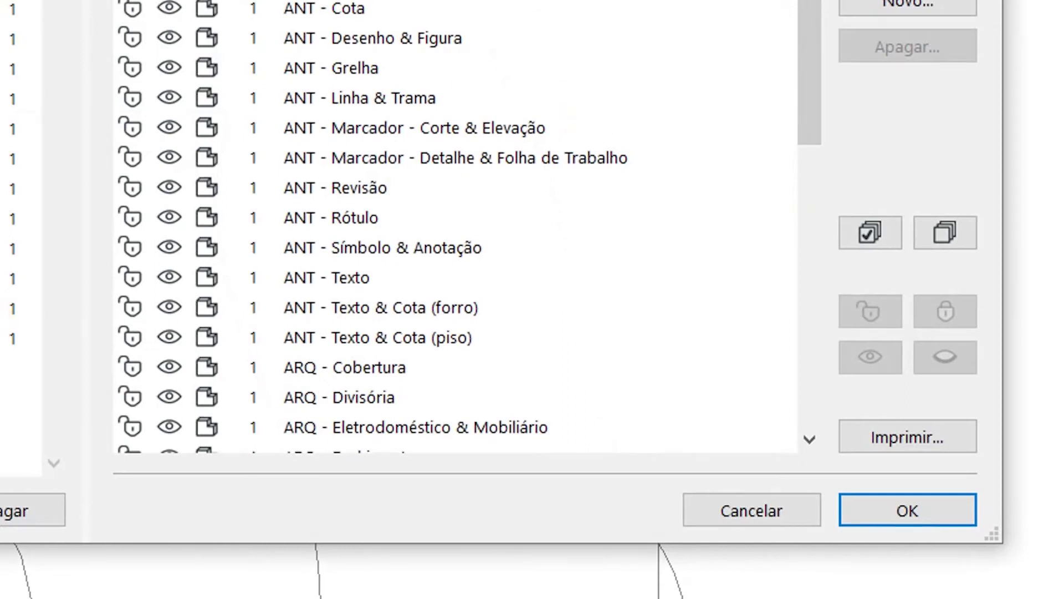
pyautogui.moveTo(404, 0); pyautogui.dragTo(451, 20)
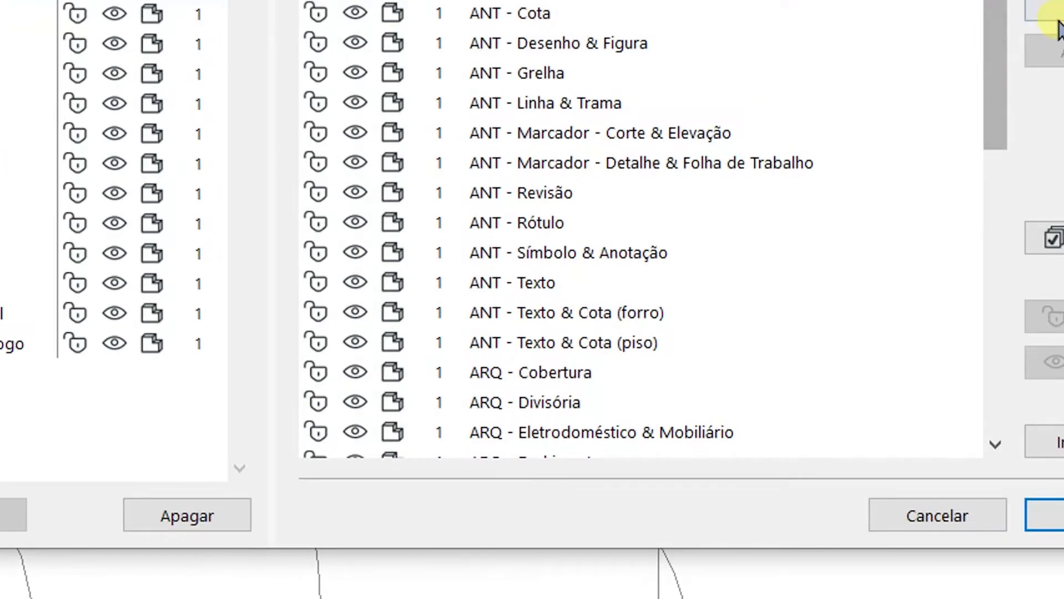
pyautogui.click(1053, 10)
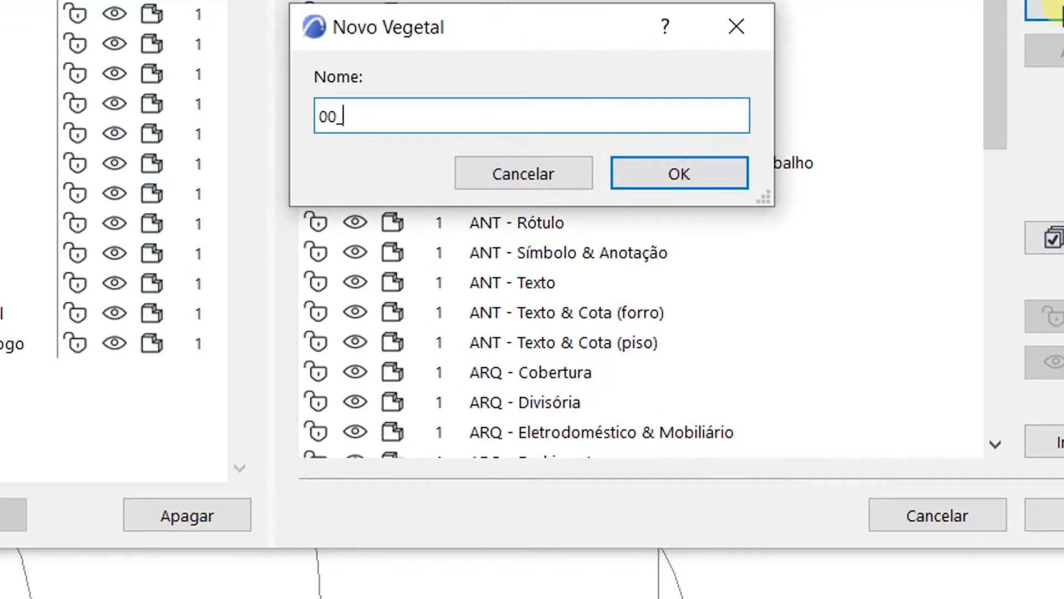
pyautogui.write('DWG_TERRENO')
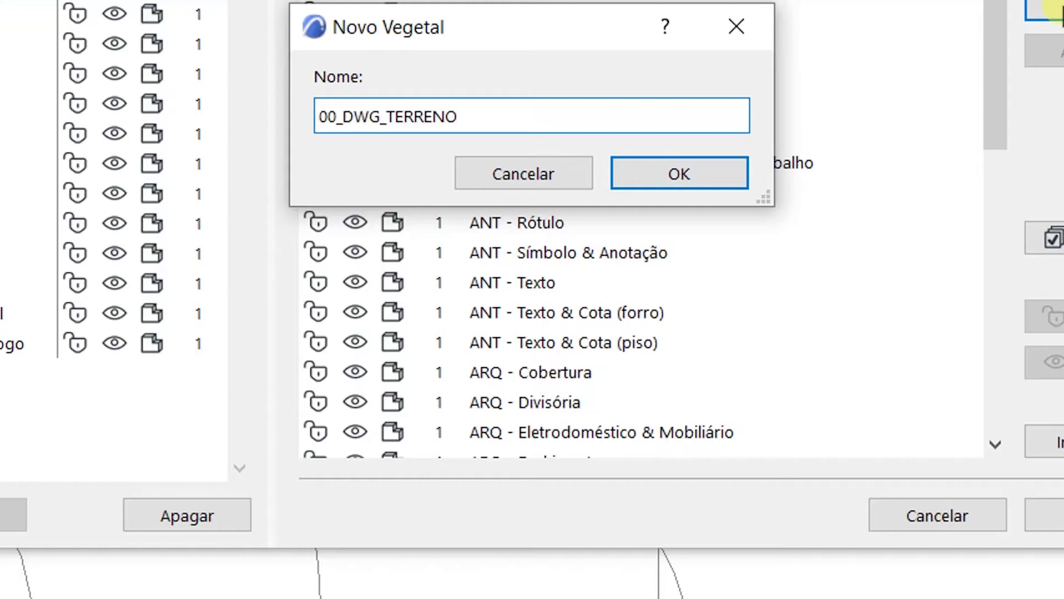
pyautogui.click(651, 186)
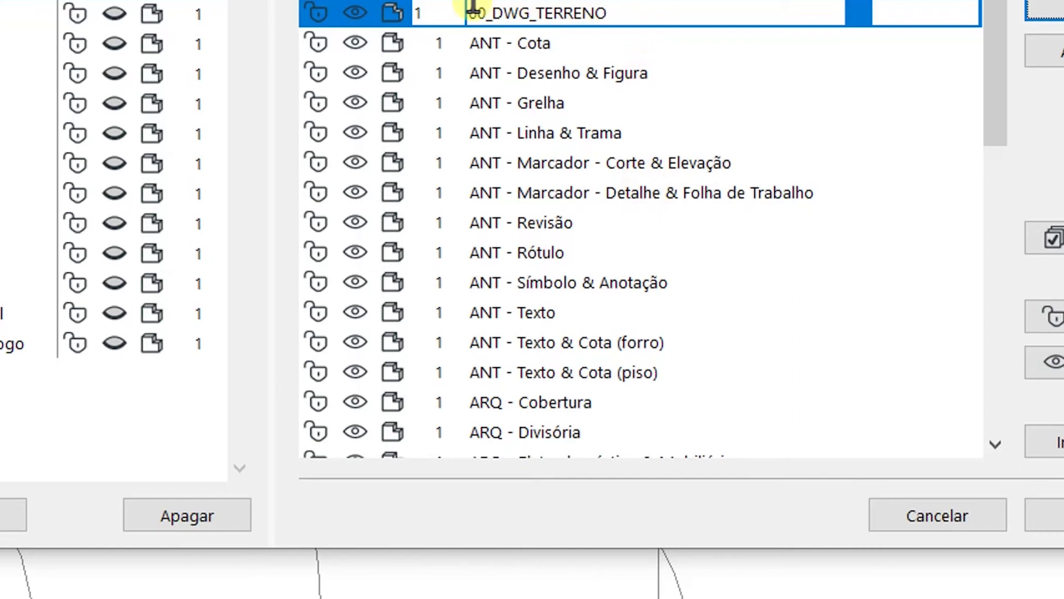
pyautogui.click(1048, 514)
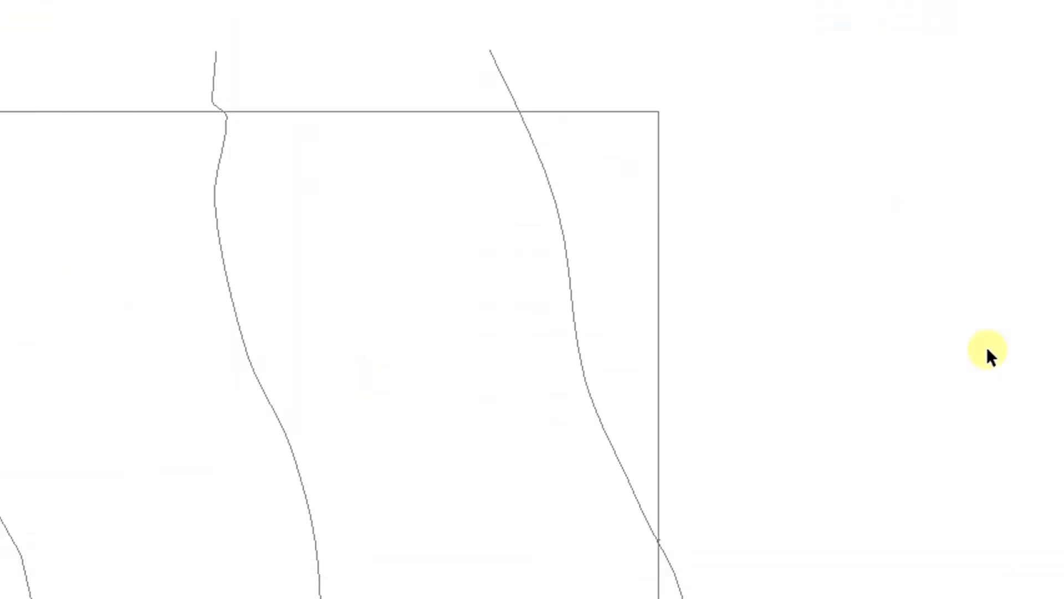
# Step: Select the exploded terrain lines, view the list of layers available for them, and clear the selection
pyautogui.click(224, 135)
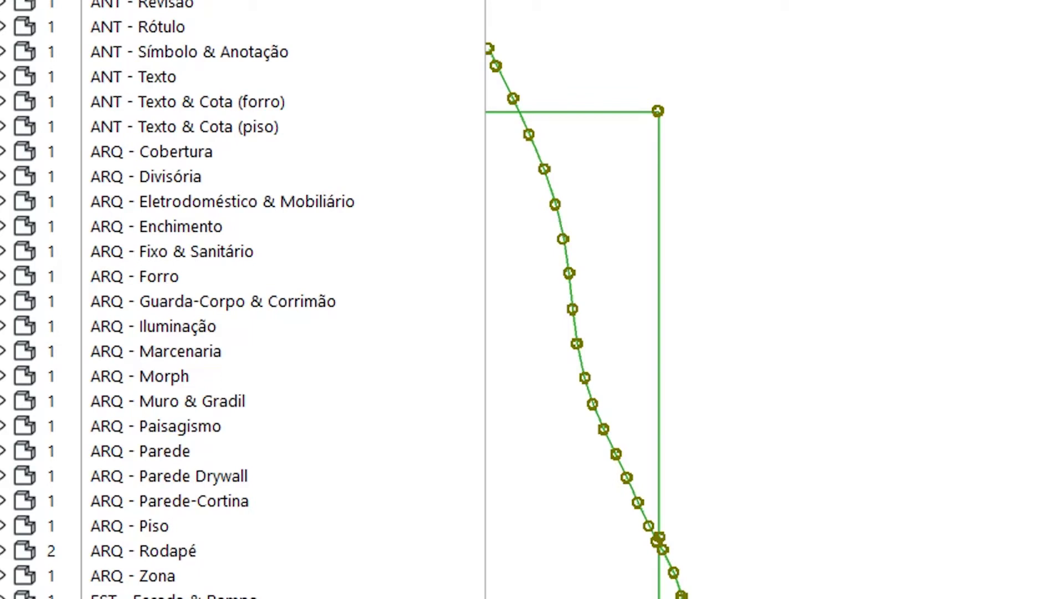
pyautogui.press('Escape')
pyautogui.press('Escape')
pyautogui.click(901, 111)
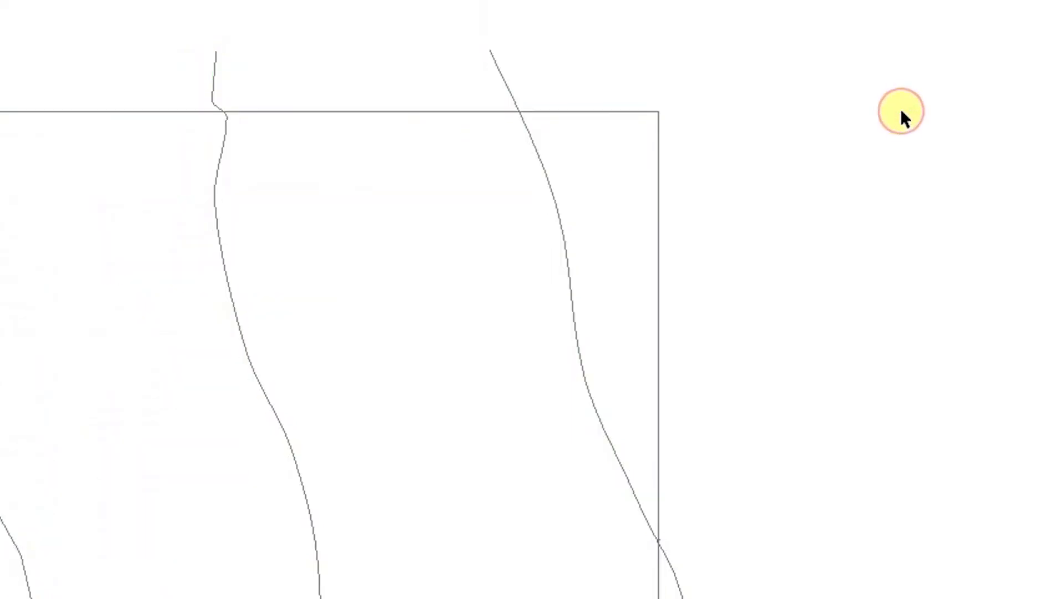
# Step: Hide the layer 00_DWG_TERRENO, make it visible again, and select and deselect one of its lines
pyautogui.hotkey('ctrl', 'l')
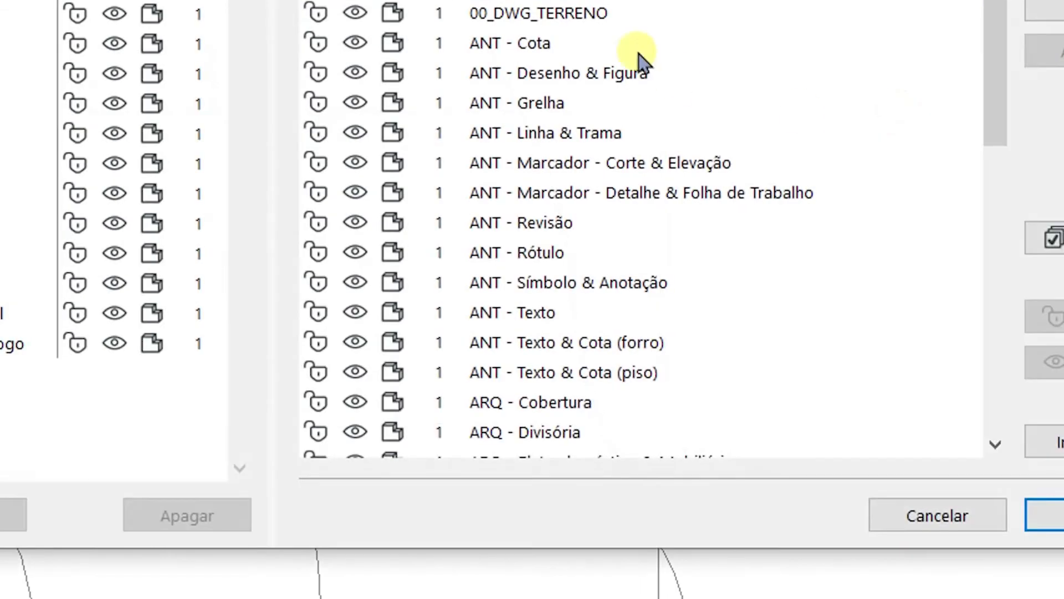
pyautogui.click(355, 13)
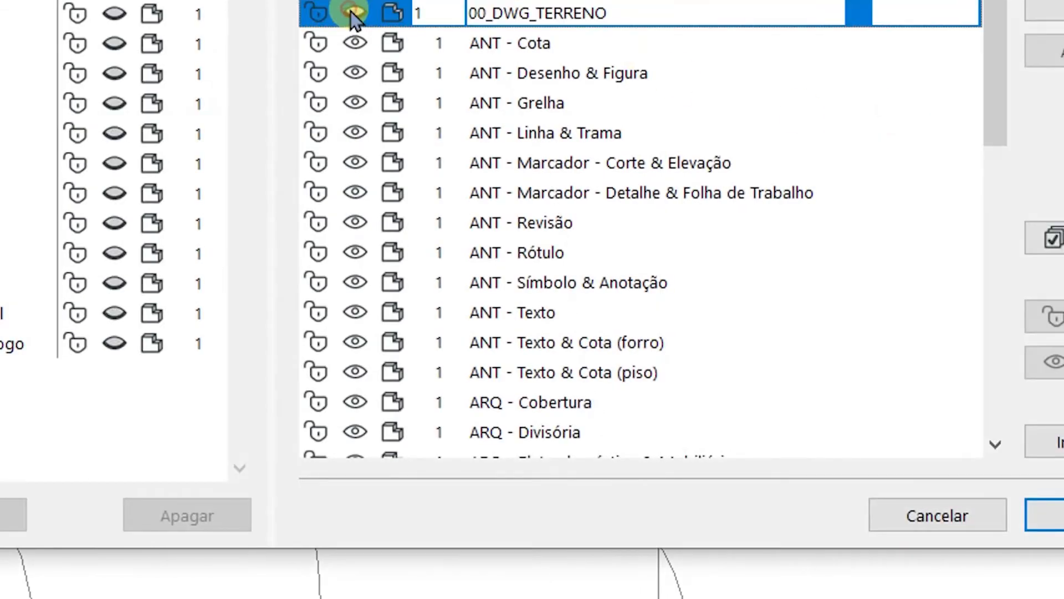
pyautogui.click(1050, 518)
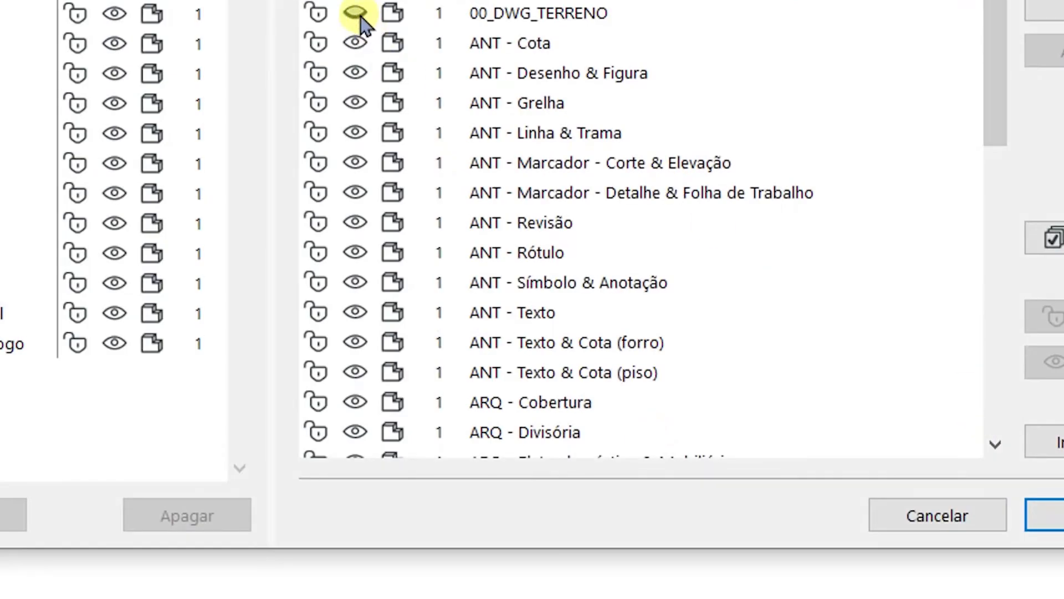
pyautogui.click(355, 13)
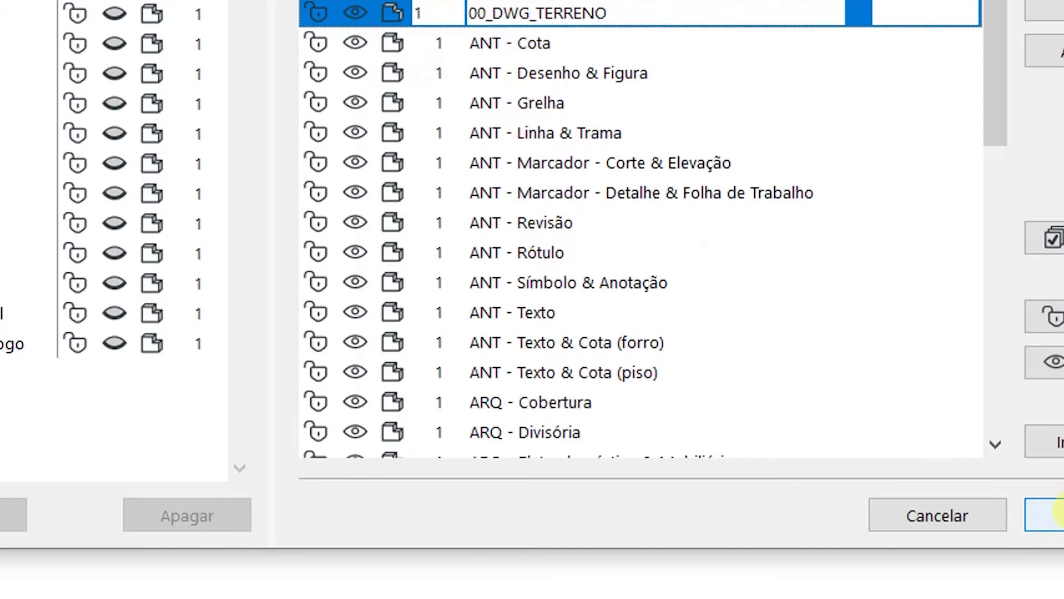
pyautogui.click(1046, 512)
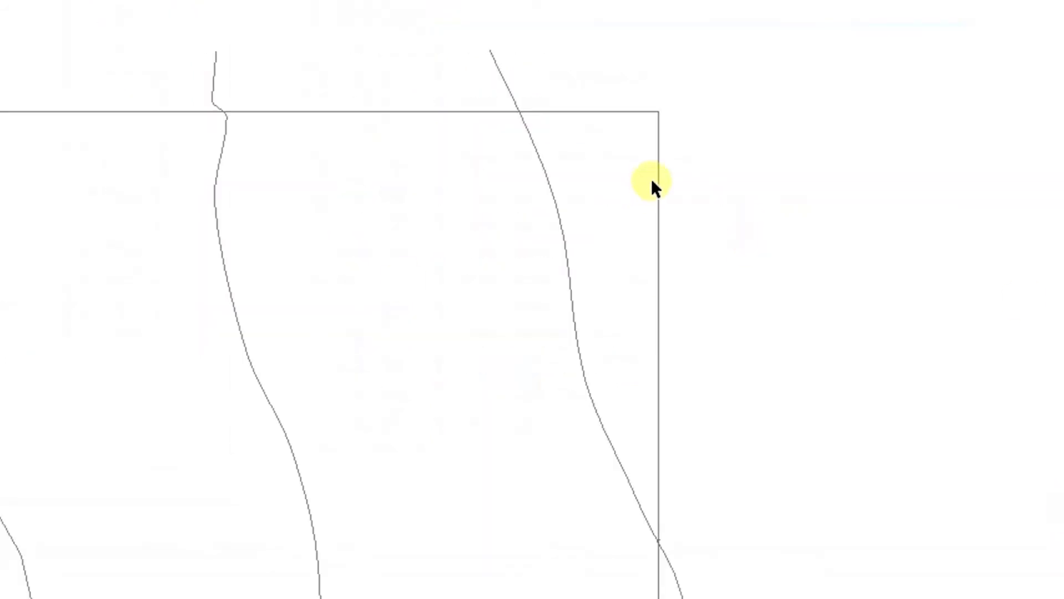
pyautogui.click(663, 177)
pyautogui.click(754, 176)
pyautogui.moveTo(303, 434); pyautogui.dragTo(318, 411, button='middle')
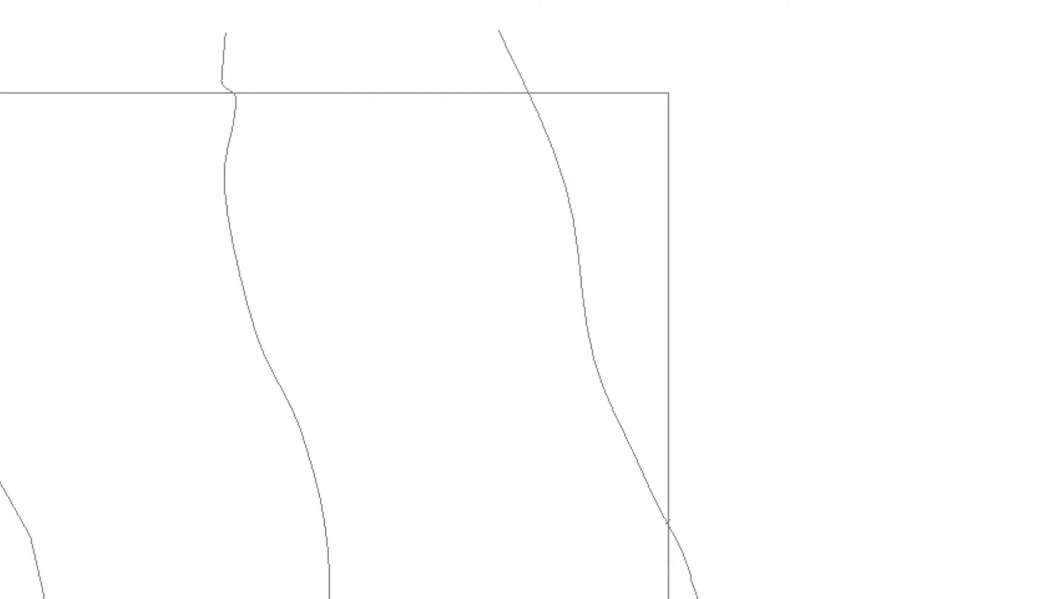
# Step: Open the default settings of the Mesh tool and review the building material list, keeping GENÉRICO - TERRENO
pyautogui.hotkey('ctrl', 't')
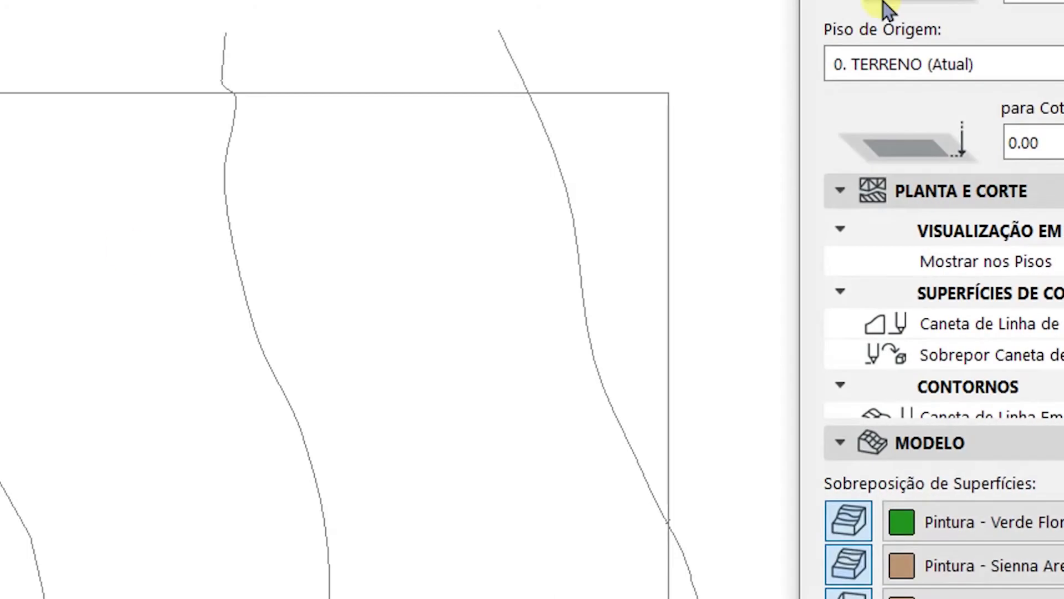
pyautogui.moveTo(952, 1); pyautogui.dragTo(881, 1)
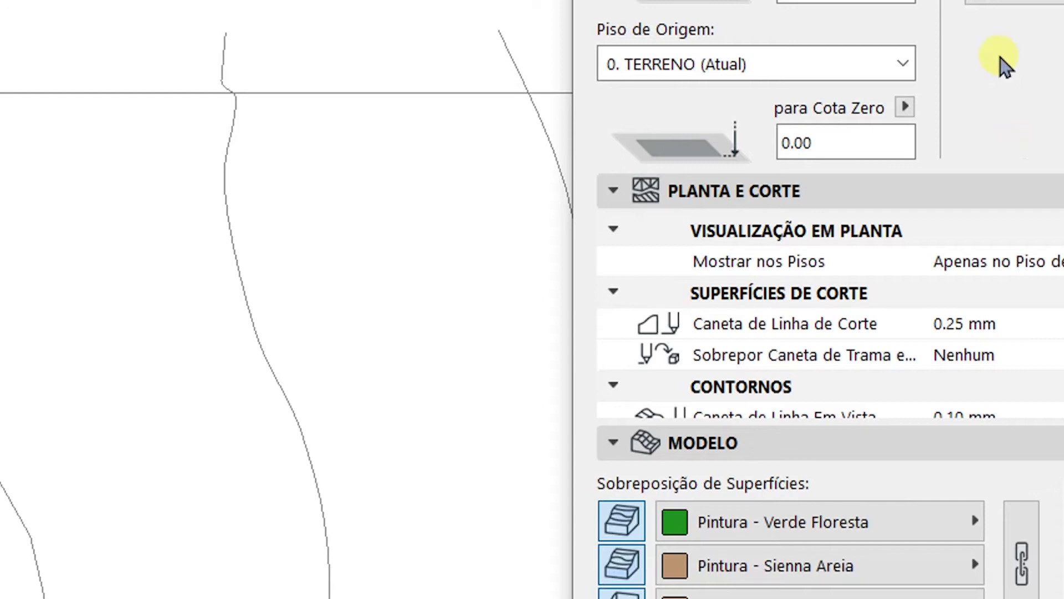
pyautogui.click(1017, 1)
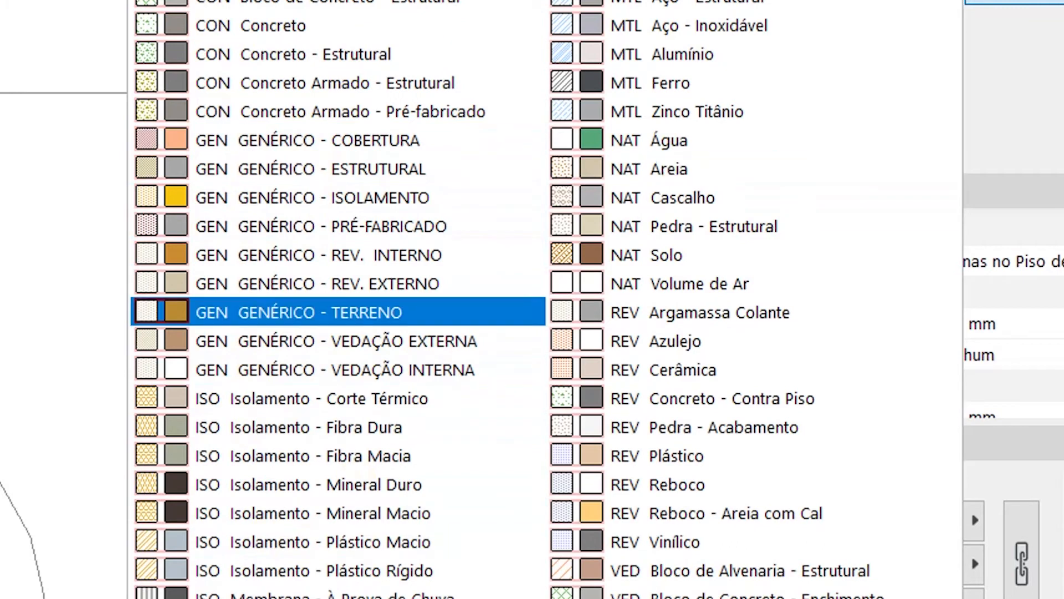
pyautogui.click(1039, 9)
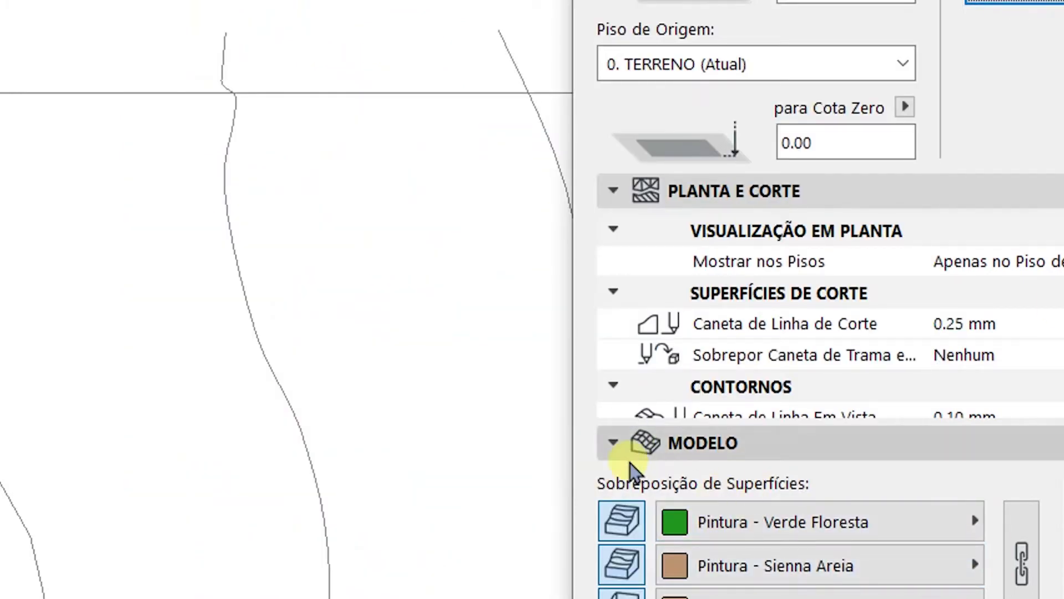
# Step: Override the mesh surfaces with Grama - Verde for the first and Terra - Marrom for the other two, and accept the settings
pyautogui.click(786, 523)
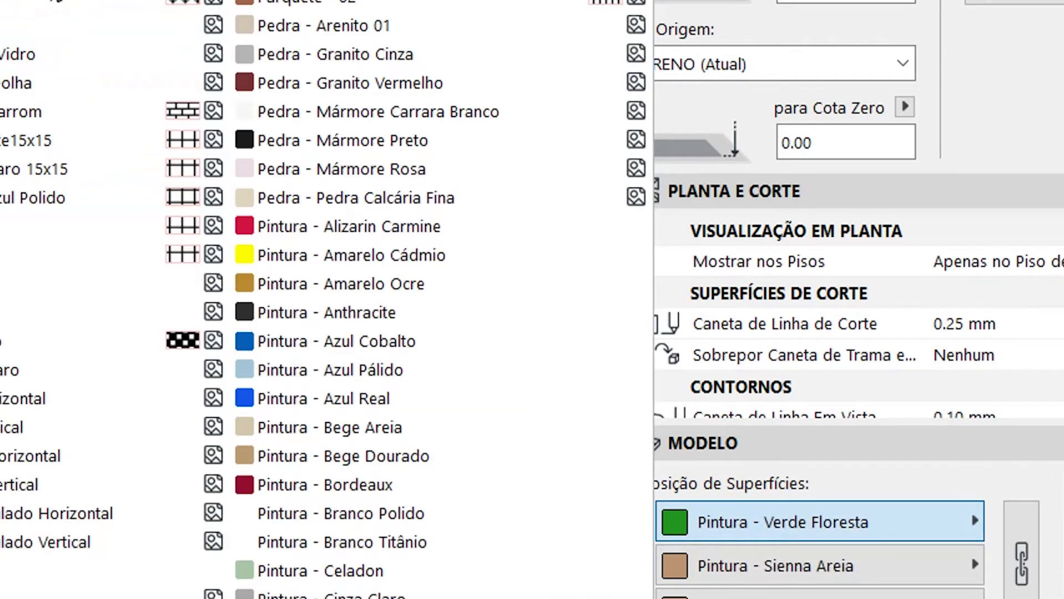
pyautogui.click(43, 5)
pyautogui.click(907, 564)
pyautogui.scroll(-2, 209, 371)
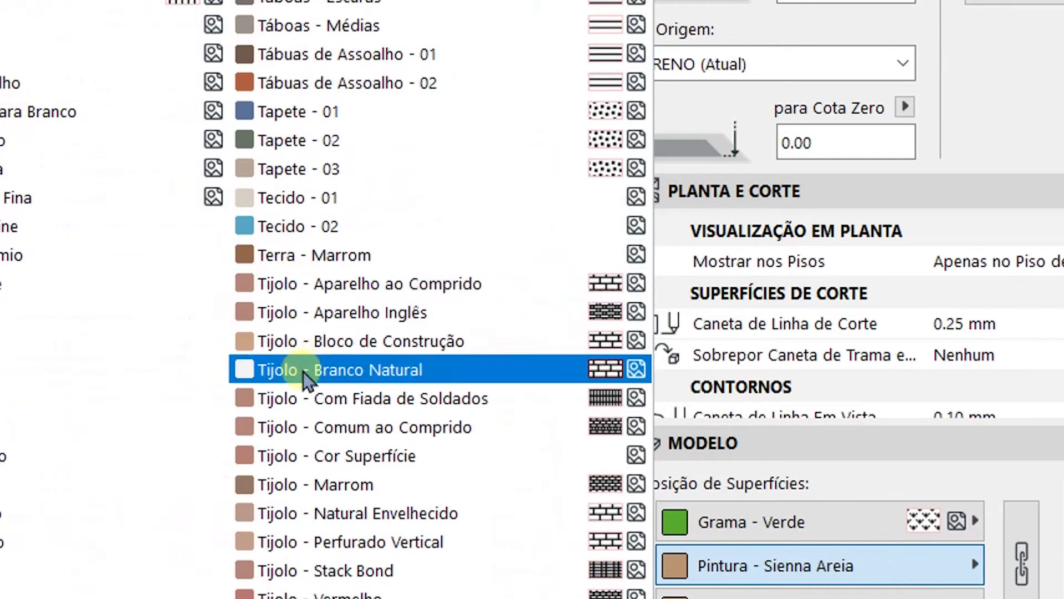
pyautogui.click(331, 256)
pyautogui.click(793, 593)
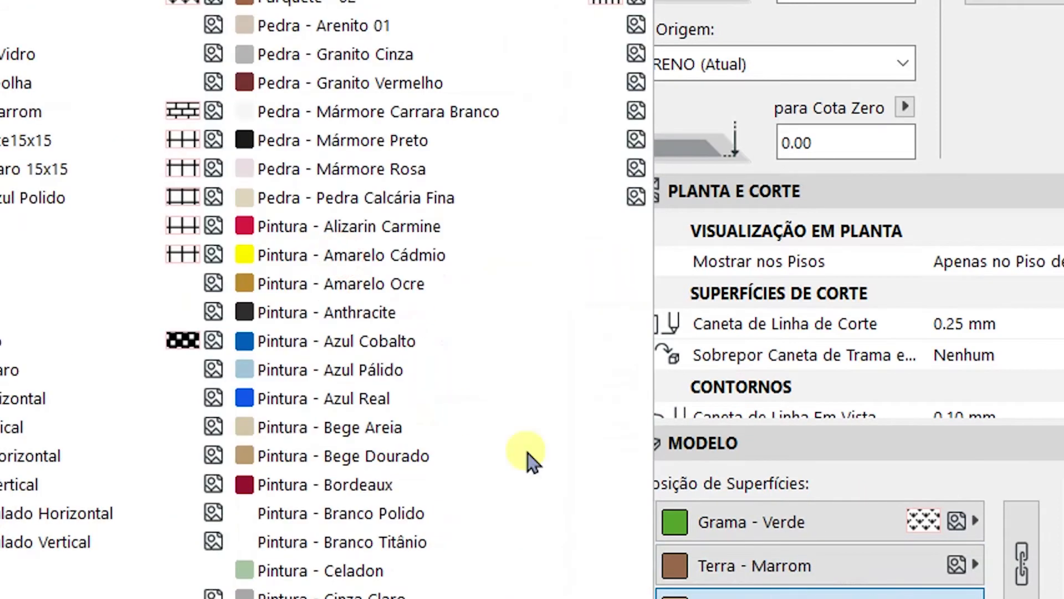
pyautogui.scroll(-2, 369, 368)
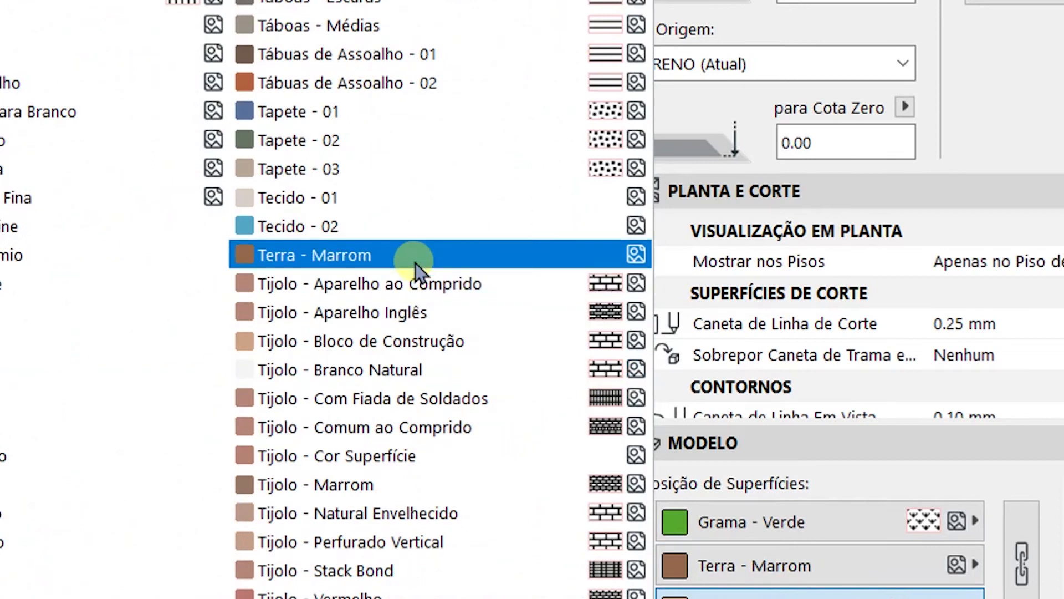
pyautogui.click(415, 261)
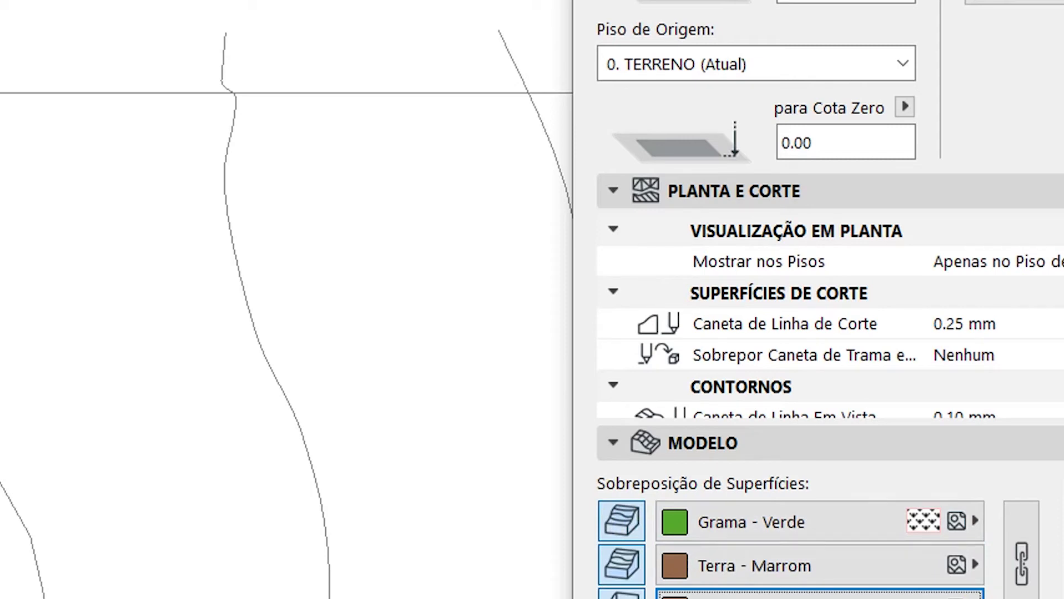
pyautogui.press('Return')
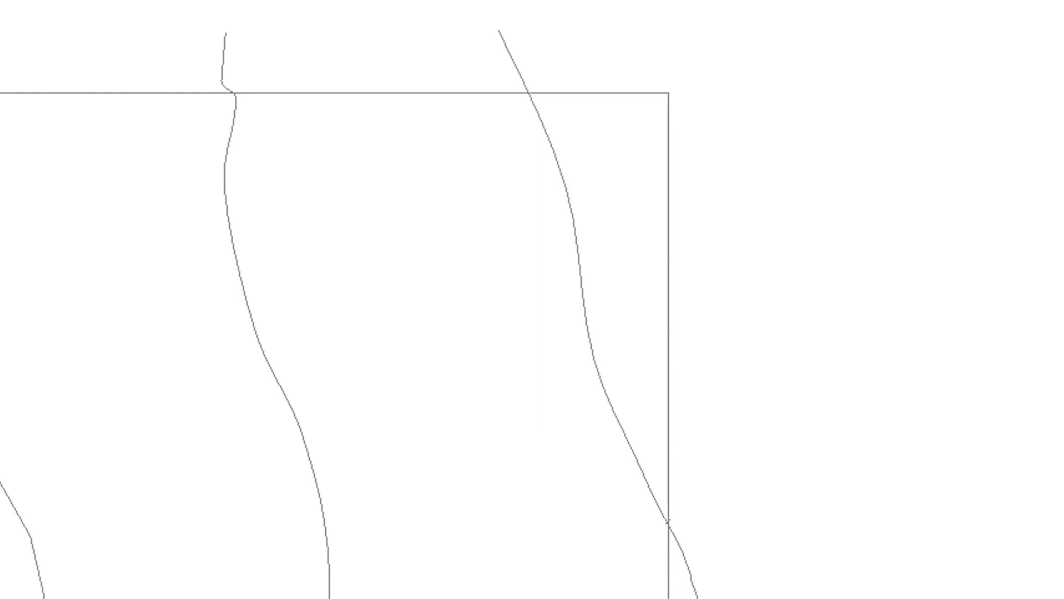
# Step: Draw a freehand polygonal mesh with eleven corners beside the terrain lines, and start a rectangular mesh below it
pyautogui.click(408, 135)
pyautogui.click(355, 335)
pyautogui.click(698, 376)
pyautogui.click(815, 148)
pyautogui.click(1003, 255)
pyautogui.click(1063, 49)
pyautogui.click(708, 0)
pyautogui.click(629, 74)
pyautogui.click(784, 138)
pyautogui.click(555, 112)
pyautogui.click(523, 0)
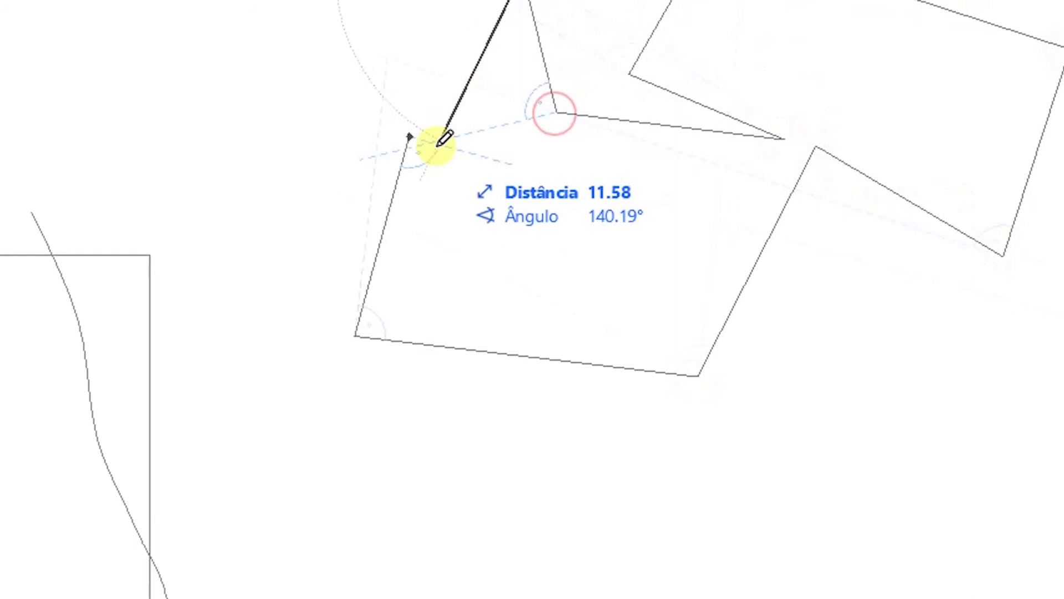
pyautogui.click(411, 136)
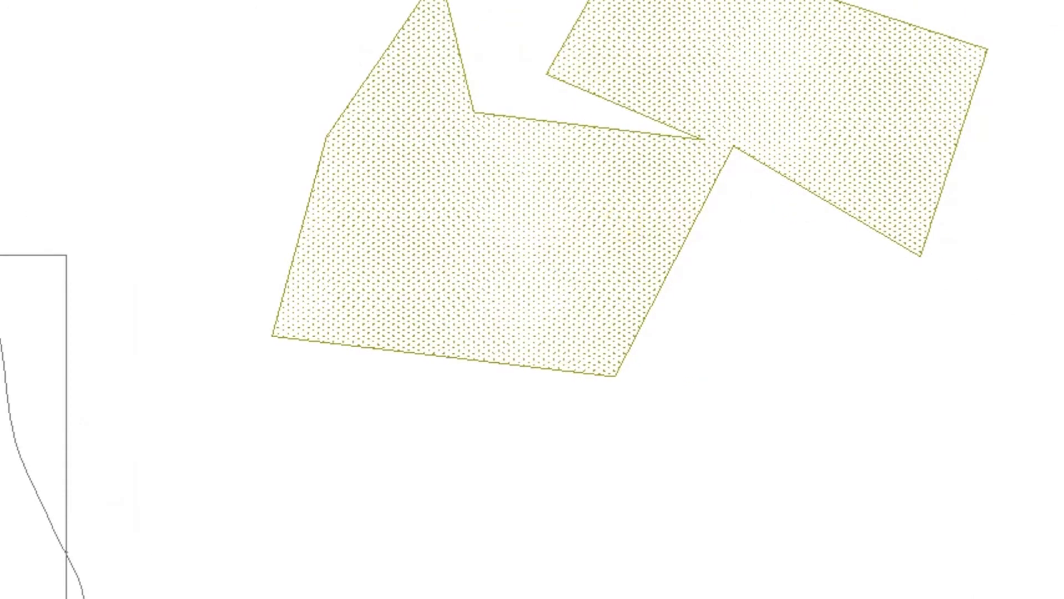
pyautogui.click(356, 425)
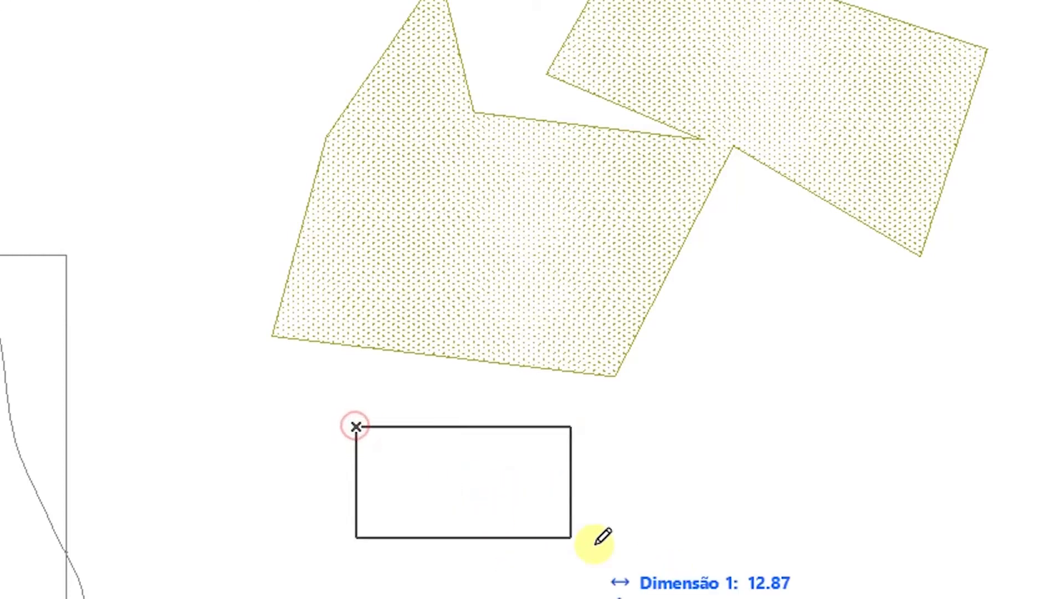
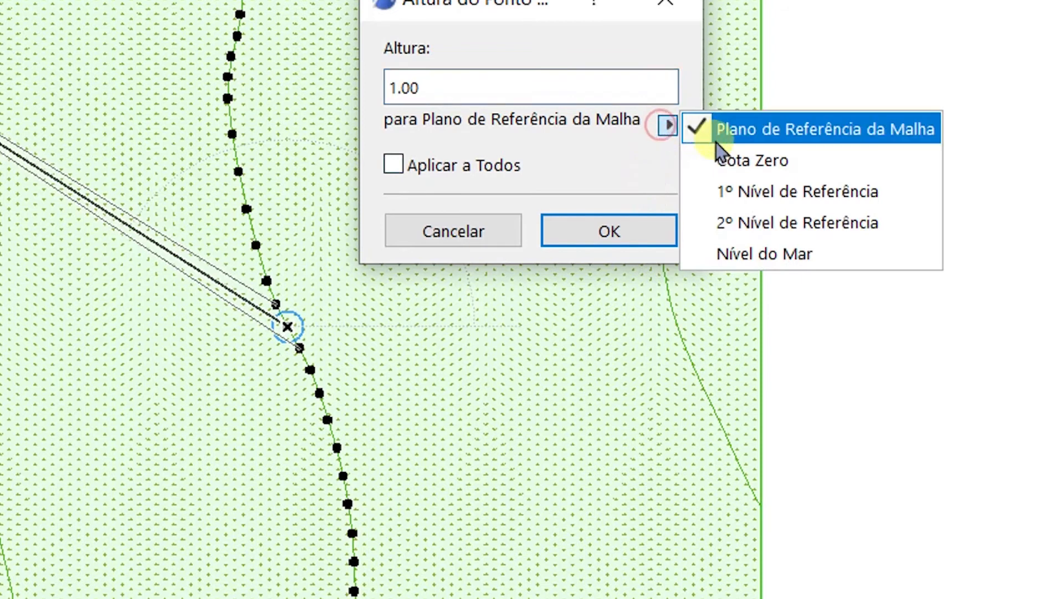
# Step: Set the height of all points on the middle contour to 1.00 relative to Cota Zero, with Aplicar a Todos
pyautogui.click(772, 166)
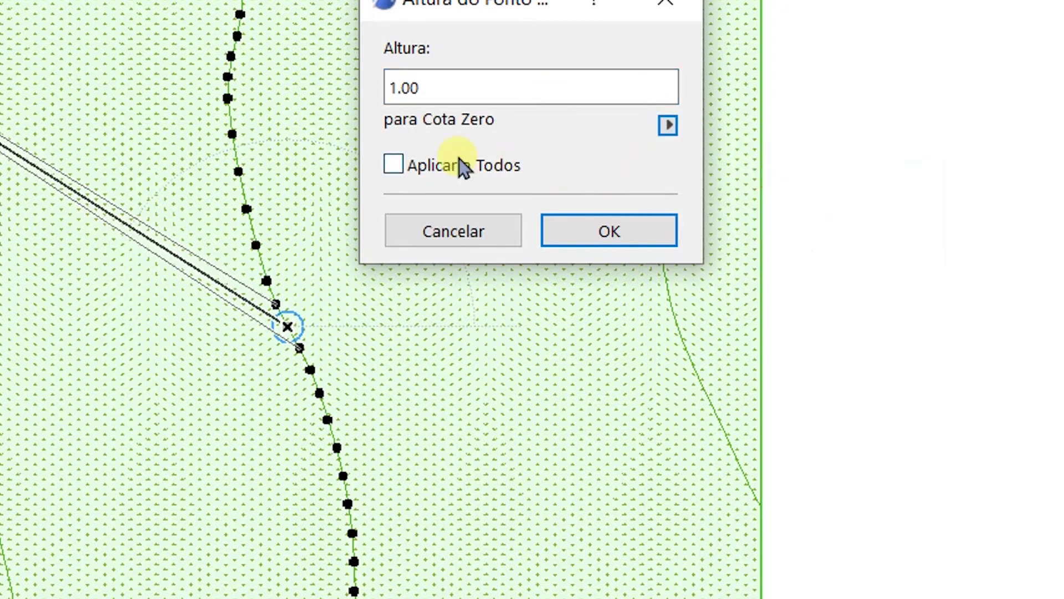
pyautogui.click(393, 164)
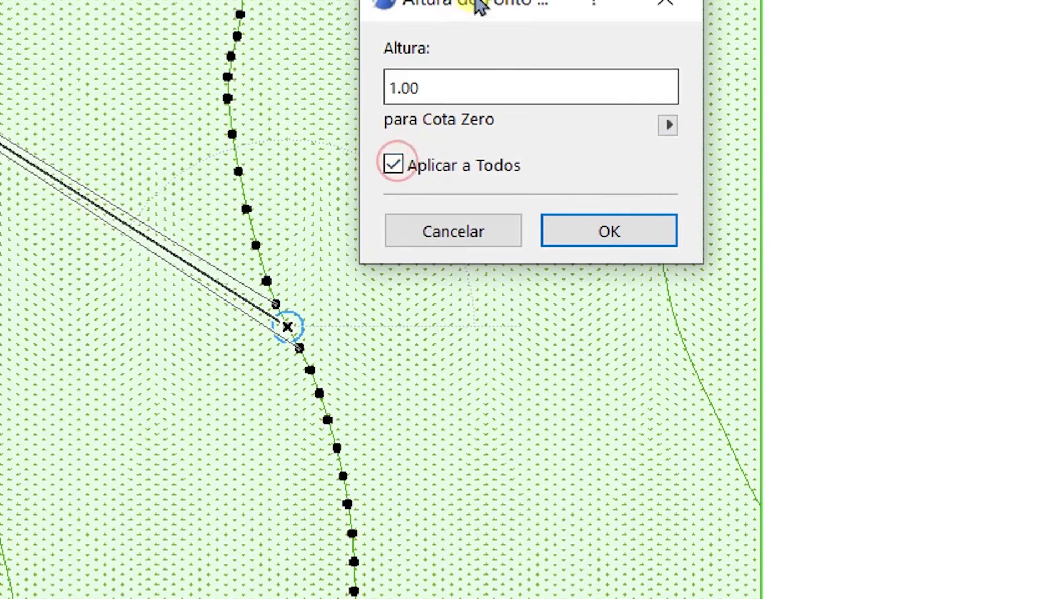
pyautogui.moveTo(478, 4); pyautogui.dragTo(987, 5)
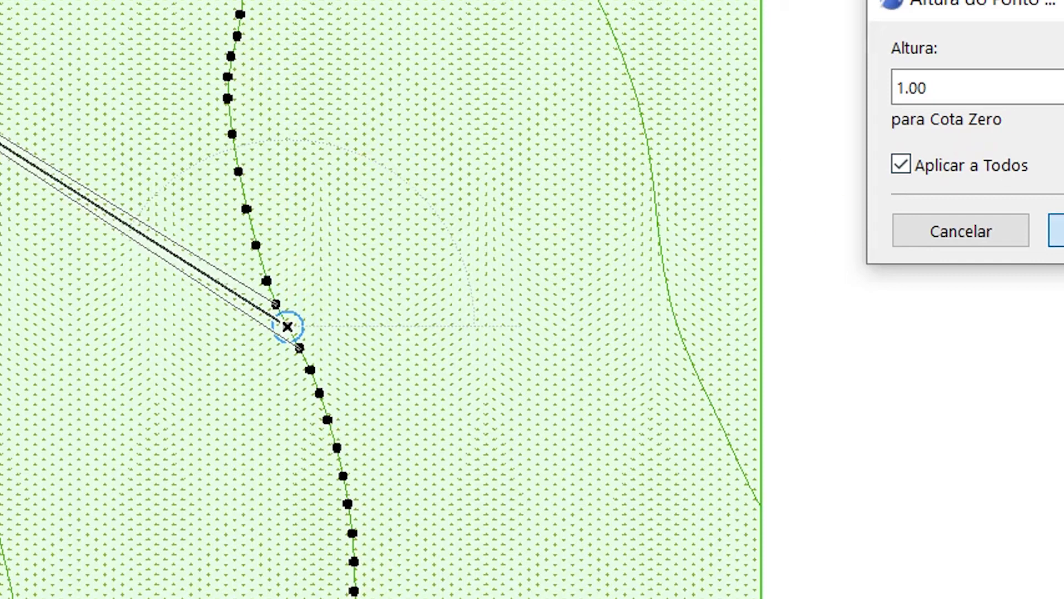
pyautogui.click(1057, 230)
# Step: Examine the contour points of the mesh in plan, and inspect the shape of the terrain in 3D
pyautogui.scroll(4, 372, 597)
pyautogui.scroll(-3, 380, 598)
pyautogui.moveTo(358, 208); pyautogui.dragTo(361, 319, button='middle')
pyautogui.scroll(-1, 377, 277)
pyautogui.moveTo(386, 271); pyautogui.dragTo(388, 321, button='middle')
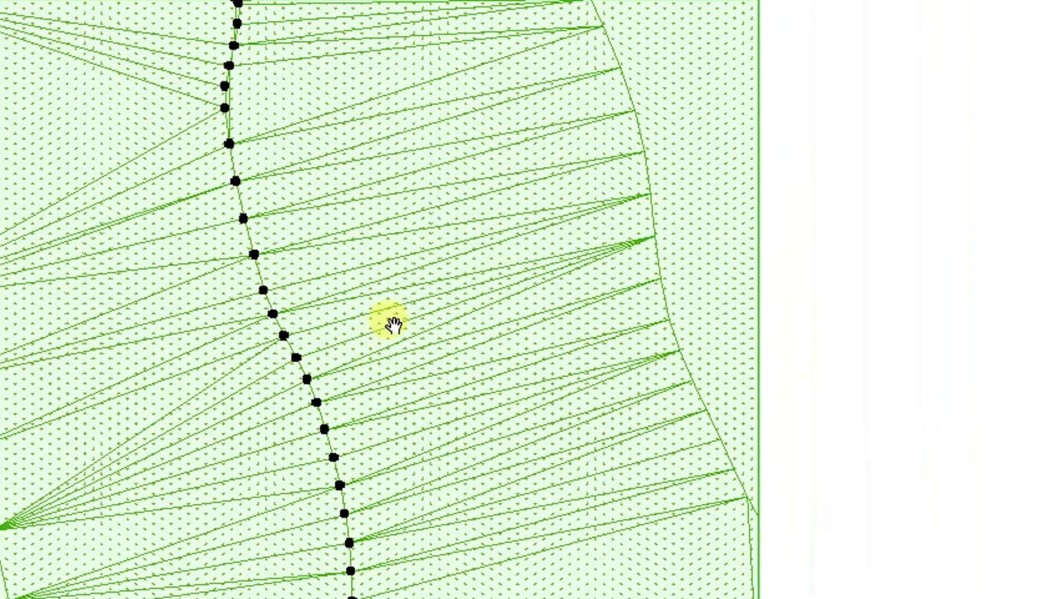
pyautogui.click(953, 24)
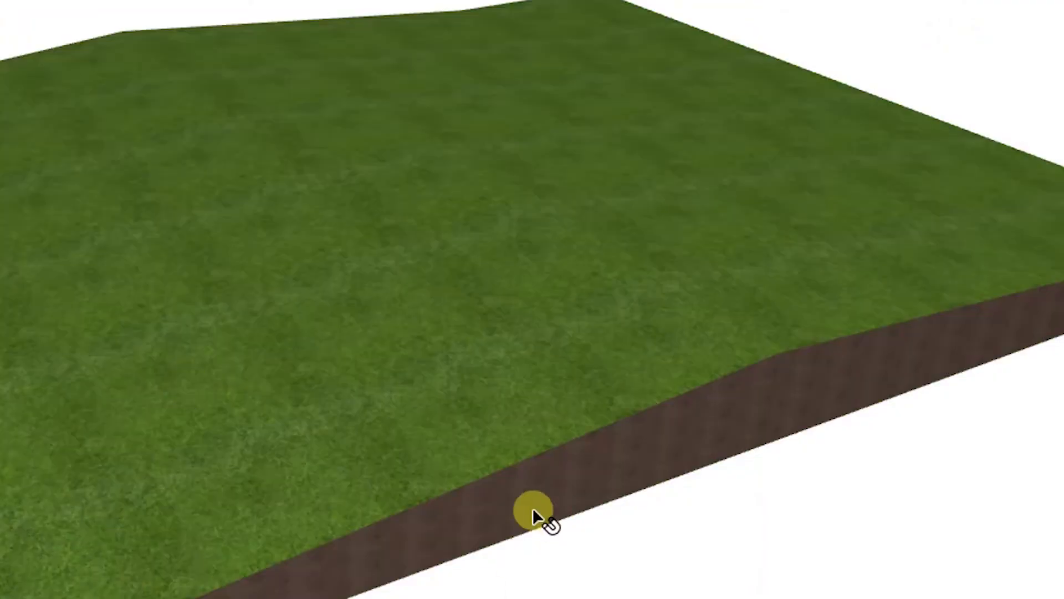
pyautogui.moveTo(1030, 505); pyautogui.dragTo(774, 458, button='middle')
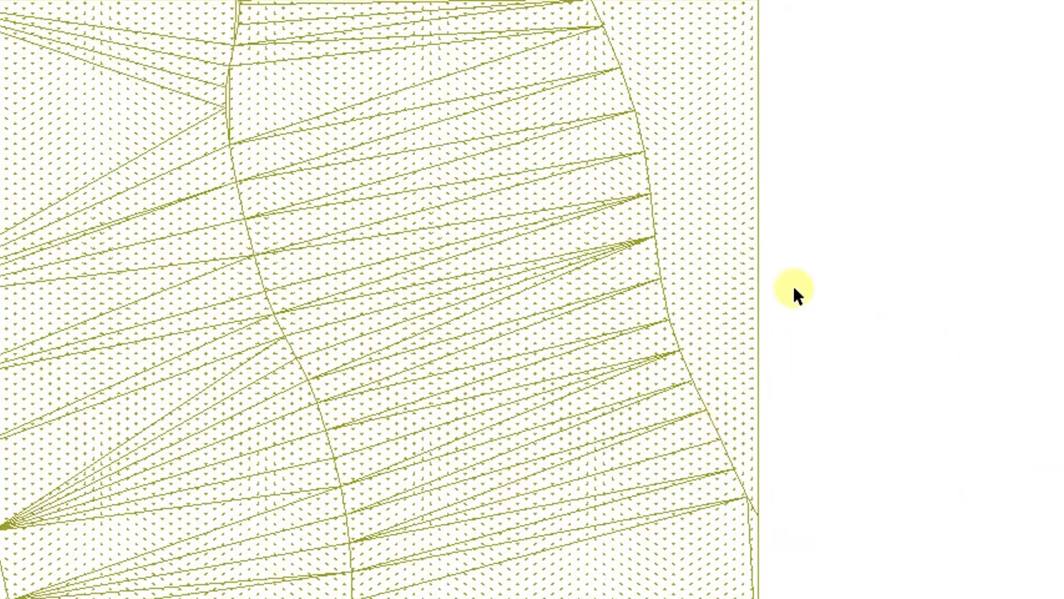
# Step: Raise the whole contour nearest the mesh's right edge to a height of 2 relative to Cota Zero, with Aplicar a Todos
pyautogui.click(743, 211)
pyautogui.scroll(3, 699, 254)
pyautogui.scroll(-3, 664, 247)
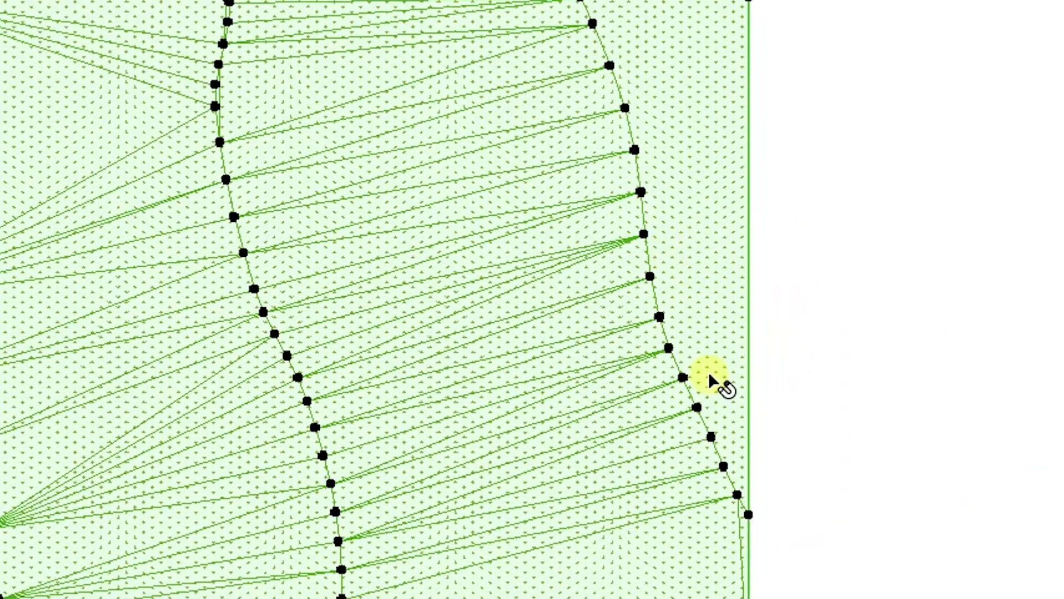
pyautogui.keyDown('shift'); pyautogui.click(641, 195); pyautogui.keyUp('shift')
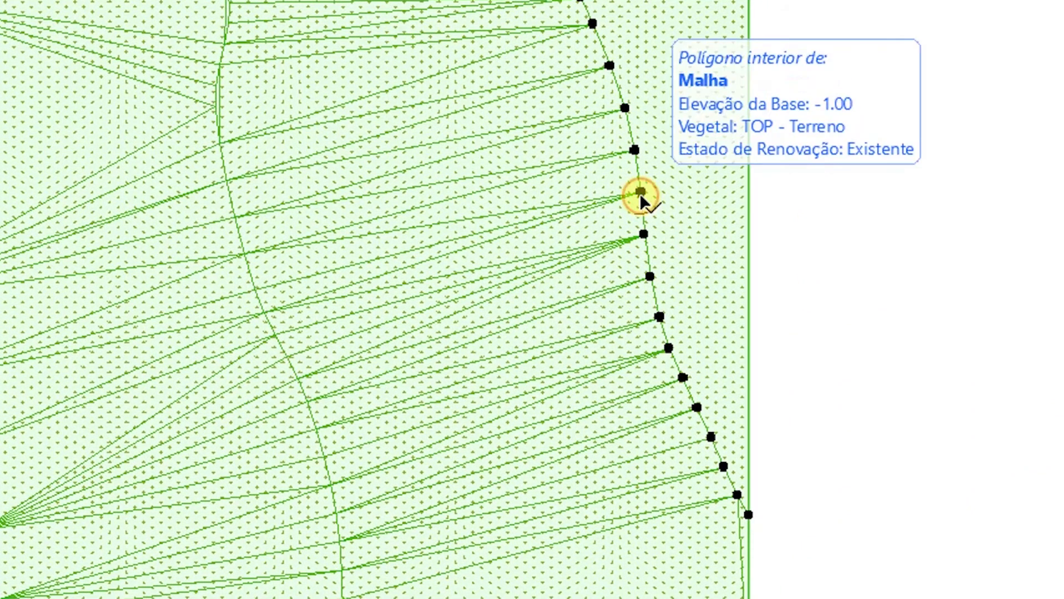
pyautogui.click(635, 151)
pyautogui.moveTo(974, 17); pyautogui.dragTo(1056, 178)
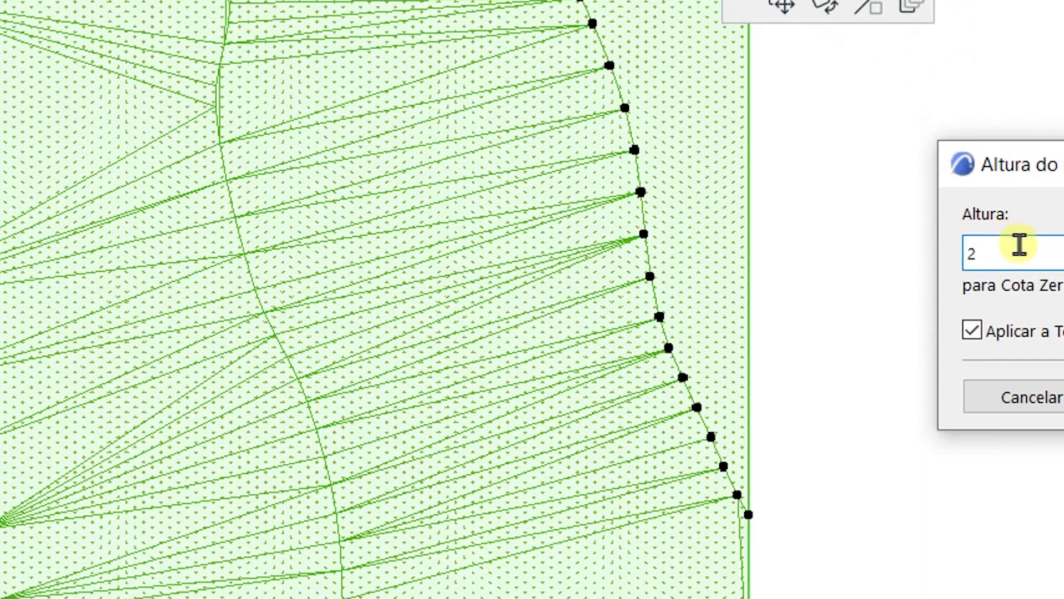
pyautogui.write('2')
pyautogui.press('Return')
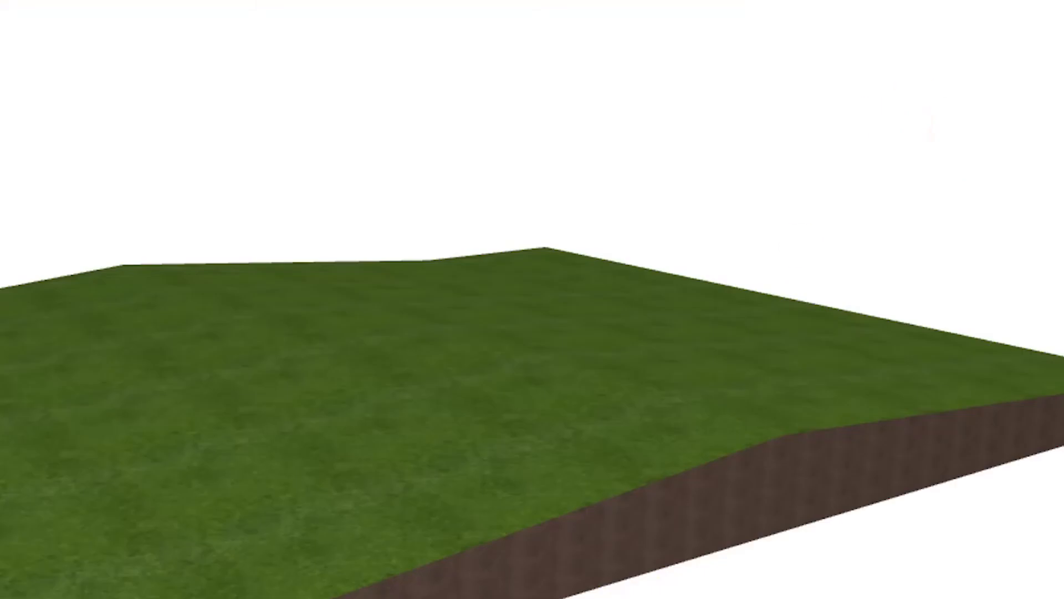
# Step: Examine the terrain's slopes in 3D from several angles, and inspect the contour points near the mesh's right edge in plan
pyautogui.moveTo(996, 270); pyautogui.dragTo(860, 556, button='middle')
pyautogui.moveTo(637, 506); pyautogui.dragTo(523, 197, button='middle')
pyautogui.scroll(-1, 779, 311)
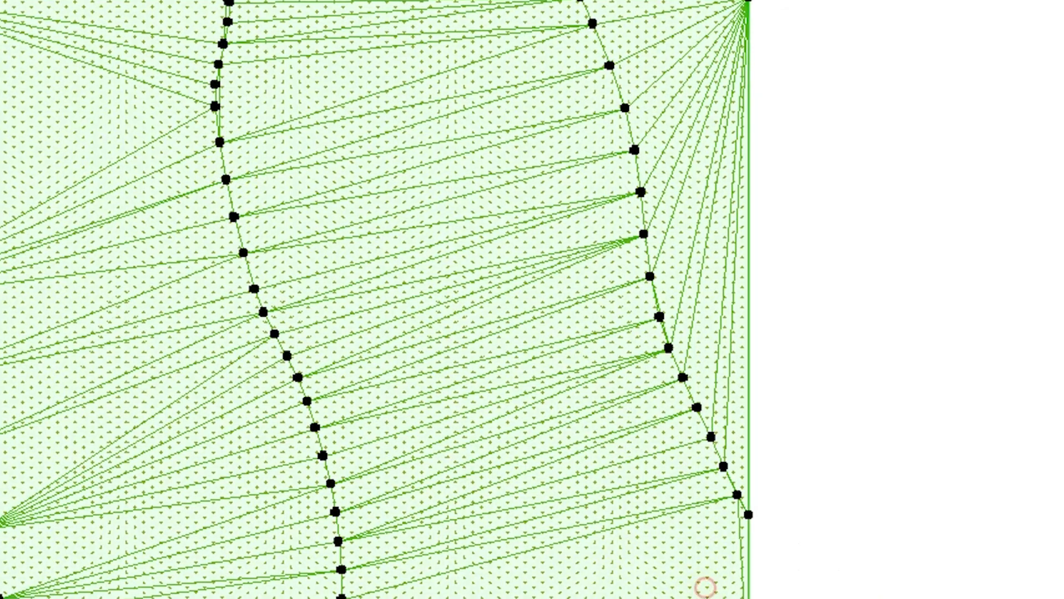
pyautogui.scroll(3, 706, 587)
pyautogui.scroll(-3, 721, 587)
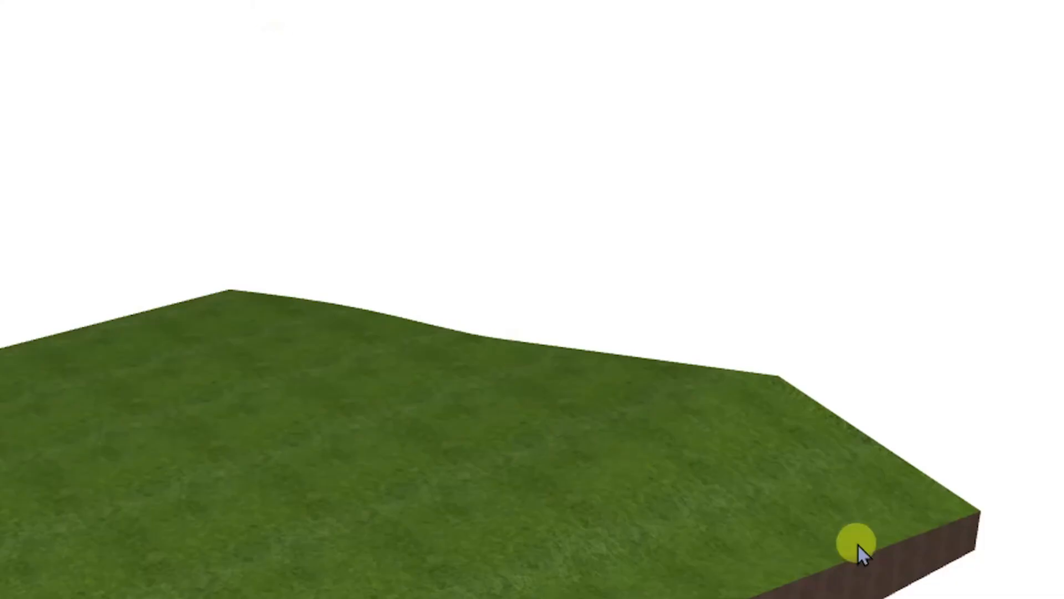
pyautogui.click(1012, 450)
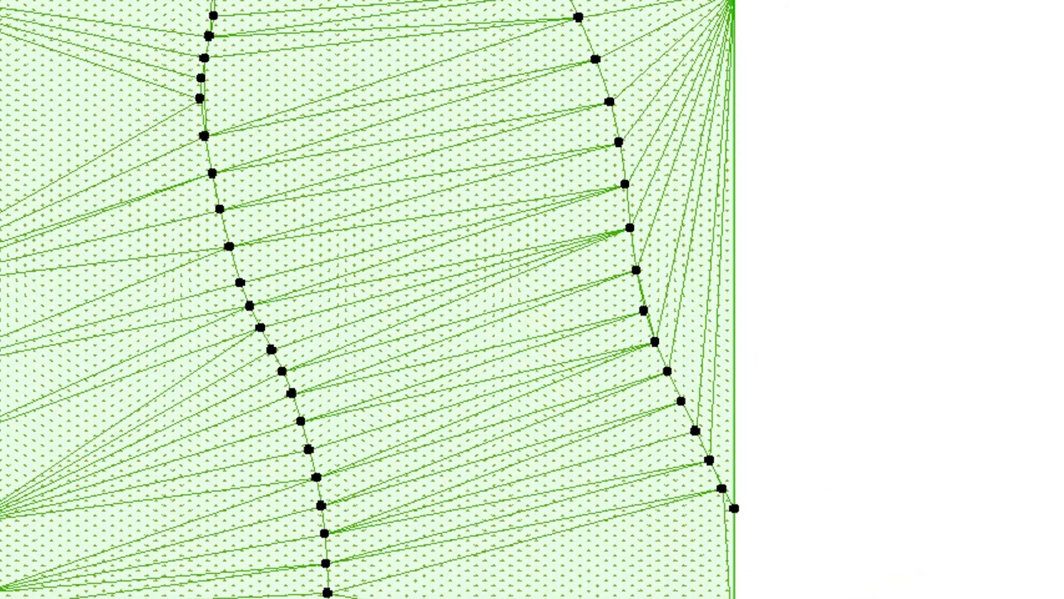
pyautogui.scroll(2, 723, 544)
pyautogui.moveTo(632, 355); pyautogui.dragTo(637, 451)
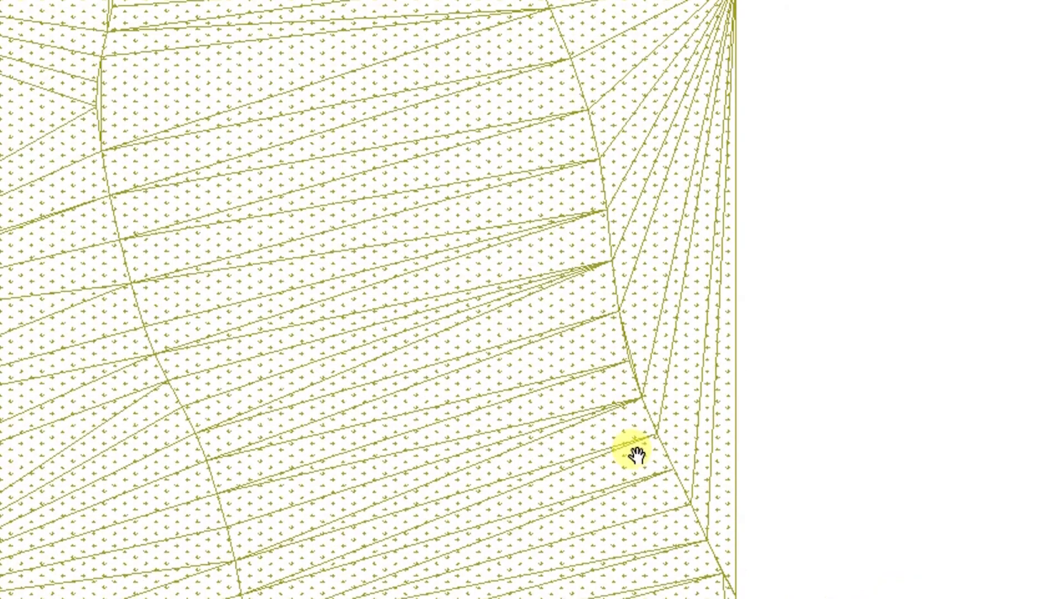
pyautogui.scroll(1, 658, 540)
pyautogui.moveTo(674, 598); pyautogui.dragTo(685, 505, button='middle')
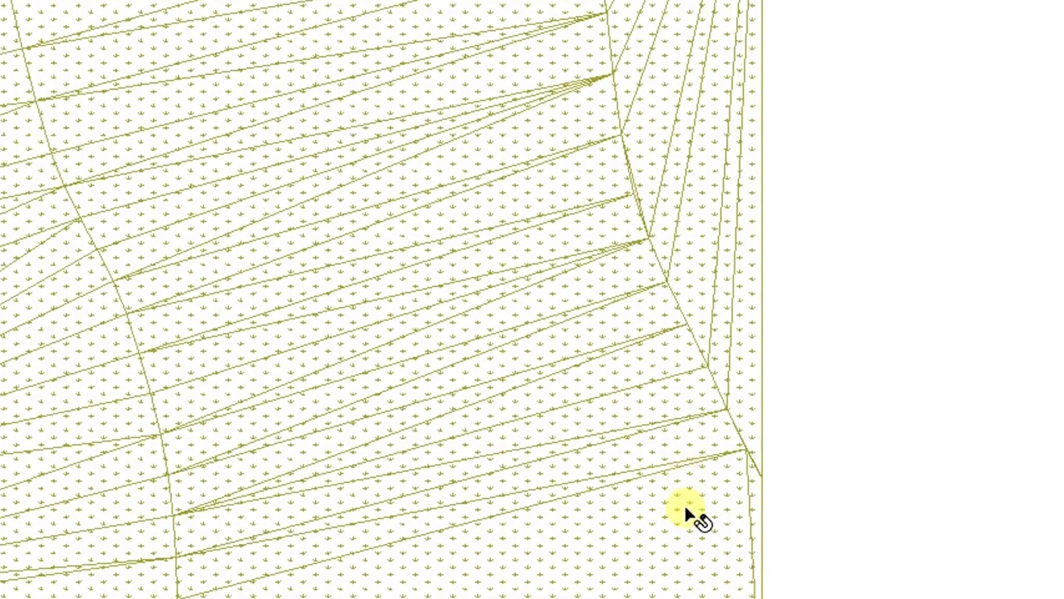
# Step: Set the height of the mesh's lower-right corner point in plan to 2.00 relative to Cota Zero, without Aplicar a Todos
pyautogui.scroll(-1, 685, 508)
pyautogui.click(686, 524)
pyautogui.scroll(-1, 748, 598)
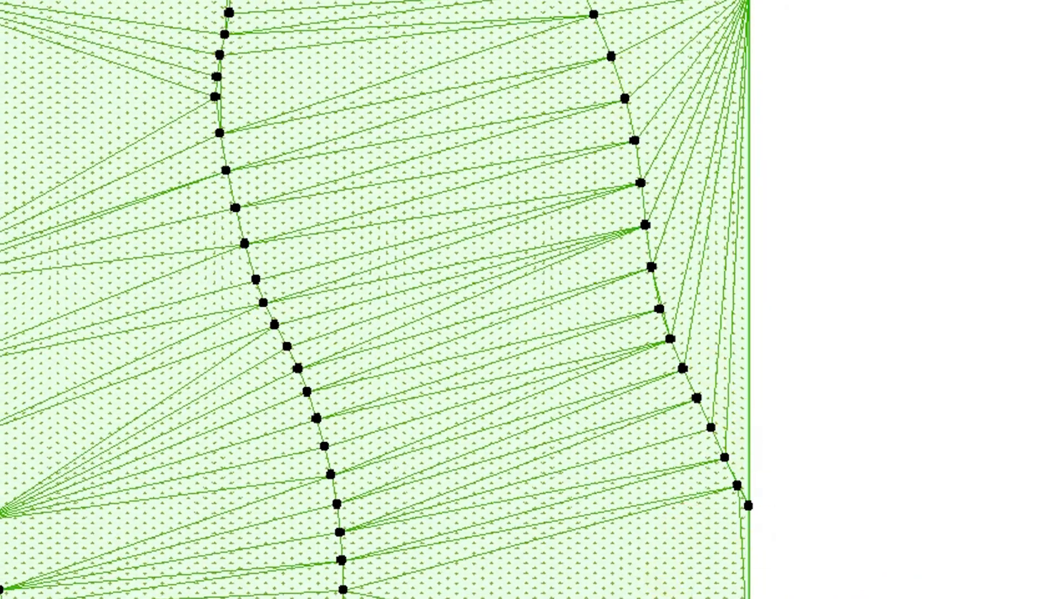
pyautogui.scroll(1, 731, 598)
pyautogui.scroll(-1, 604, 222)
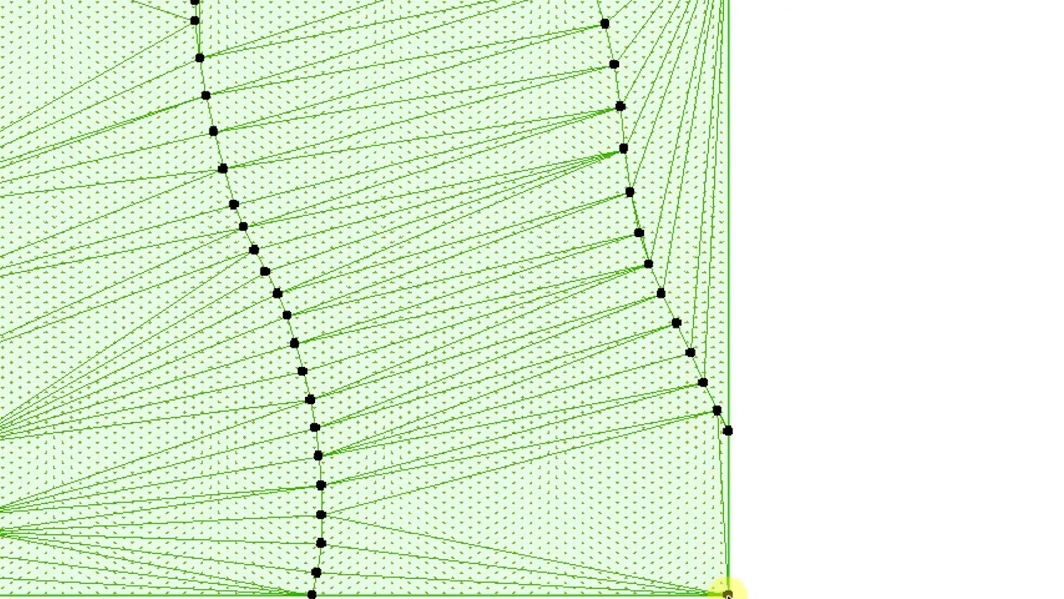
pyautogui.click(728, 594)
pyautogui.write('2')
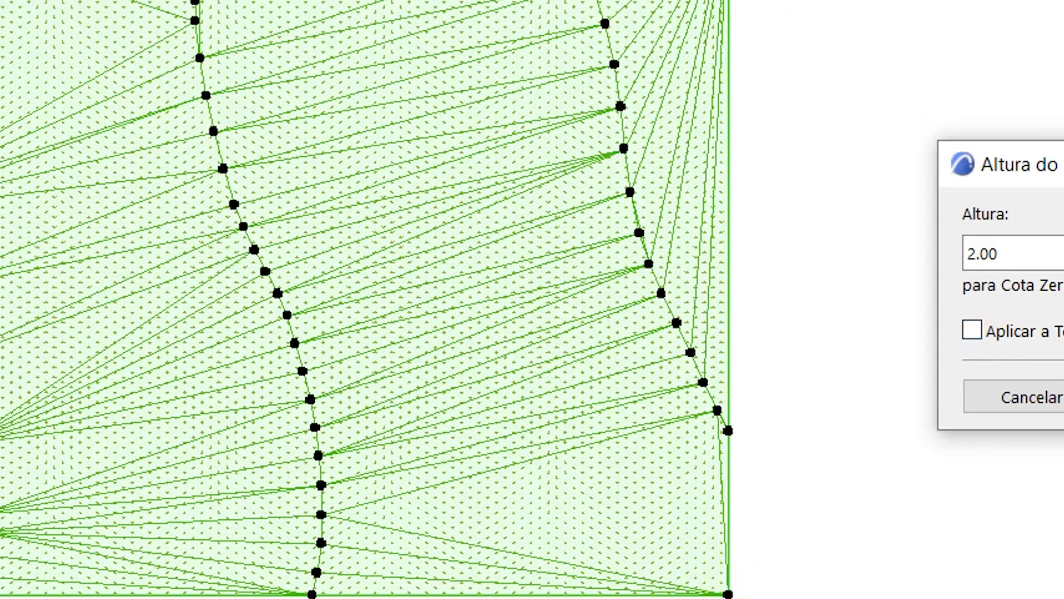
pyautogui.press('Return')
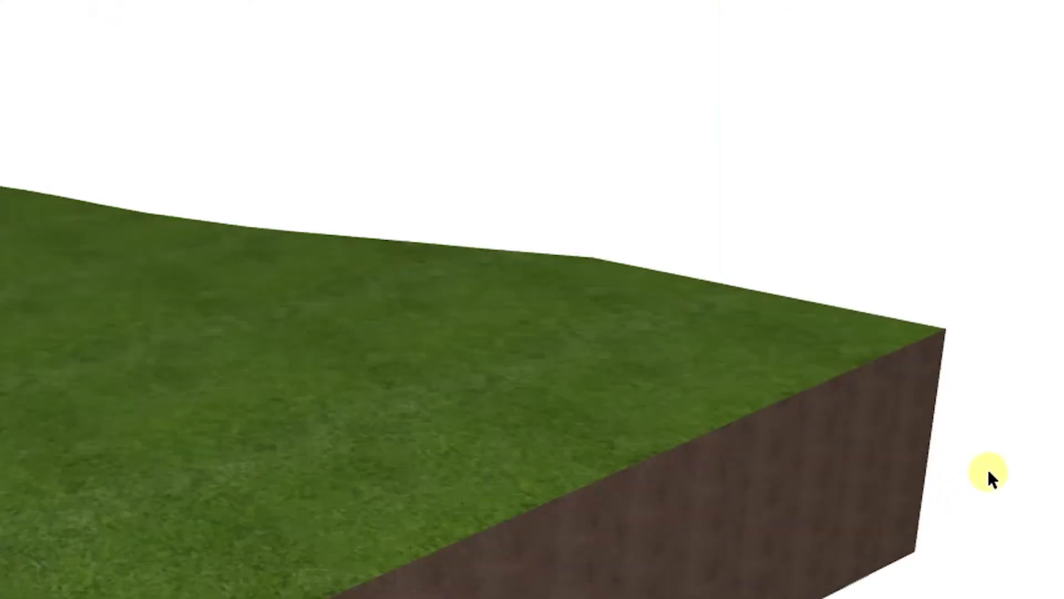
# Step: Try to raise the mesh corner beside the highest contour freehand in 3D to an elevation of about 7.64
pyautogui.moveTo(994, 383); pyautogui.dragTo(514, 368, button='middle')
pyautogui.scroll(3, 521, 394)
pyautogui.moveTo(528, 416); pyautogui.dragTo(111, 342, button='middle')
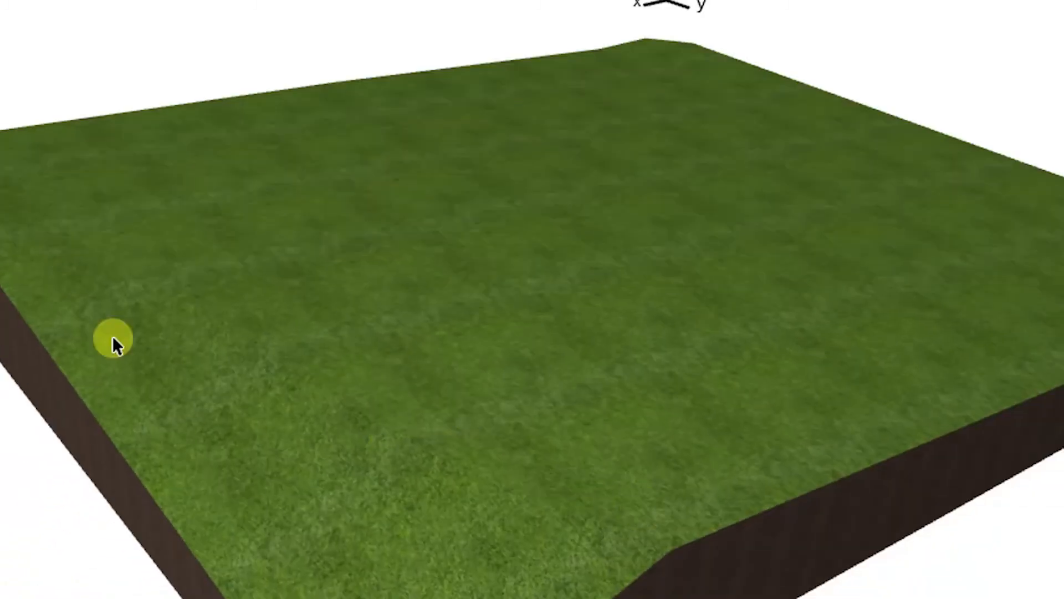
pyautogui.scroll(5, 783, 300)
pyautogui.keyDown('shift'); pyautogui.moveTo(1063, 521); pyautogui.dragTo(290, 411, button='middle'); pyautogui.keyUp('shift')
pyautogui.click(468, 551)
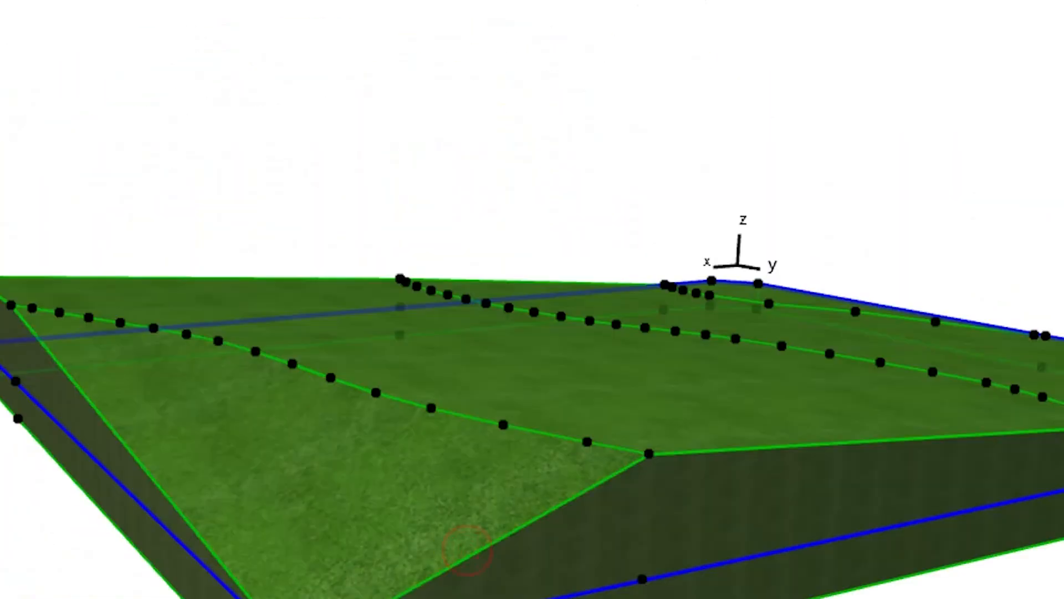
pyautogui.click(297, 598)
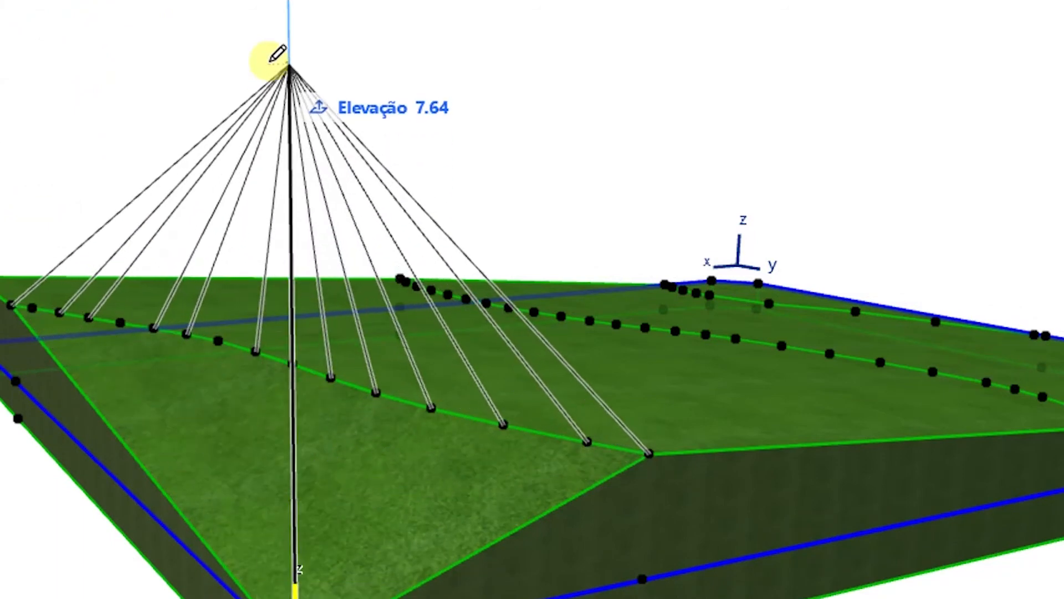
pyautogui.click(269, 58)
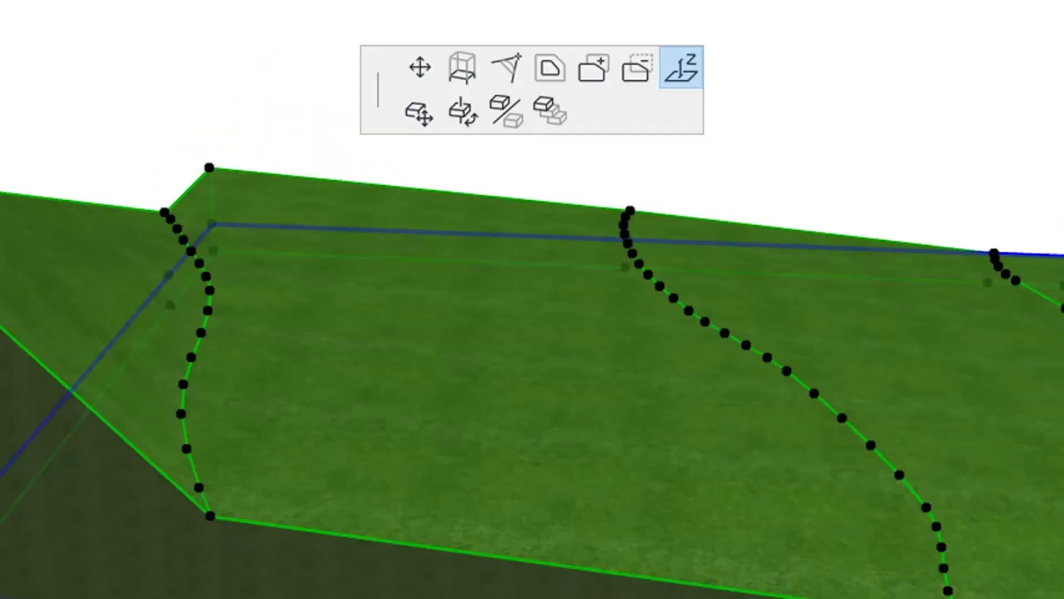
pyautogui.click(682, 67)
pyautogui.click(1, 427)
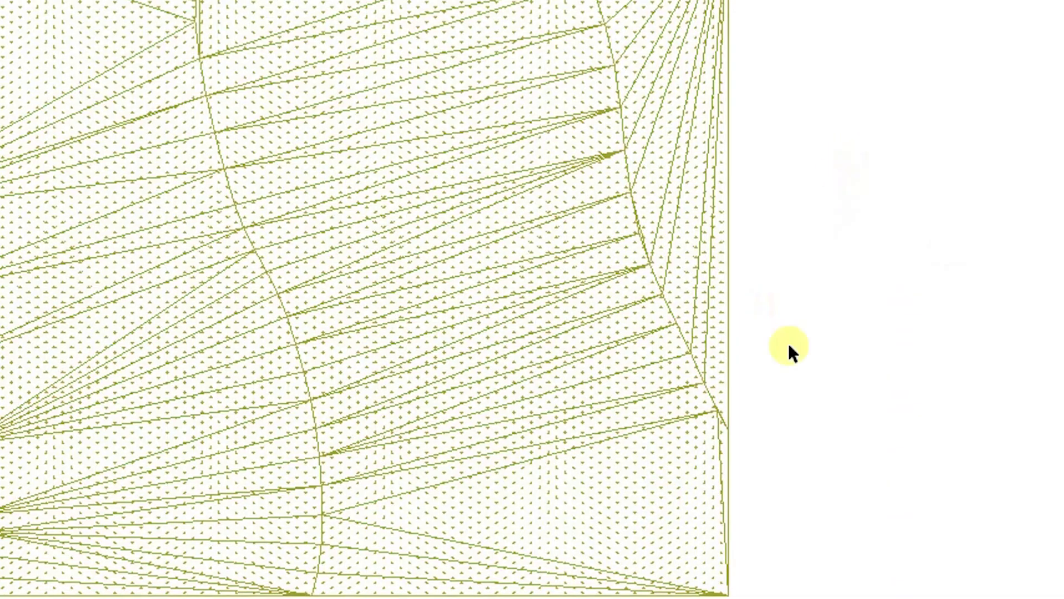
# Step: Set the height of the mesh's upper-right corner point in plan to 2.5 relative to Cota Zero, without Aplicar a Todos
pyautogui.click(491, 261)
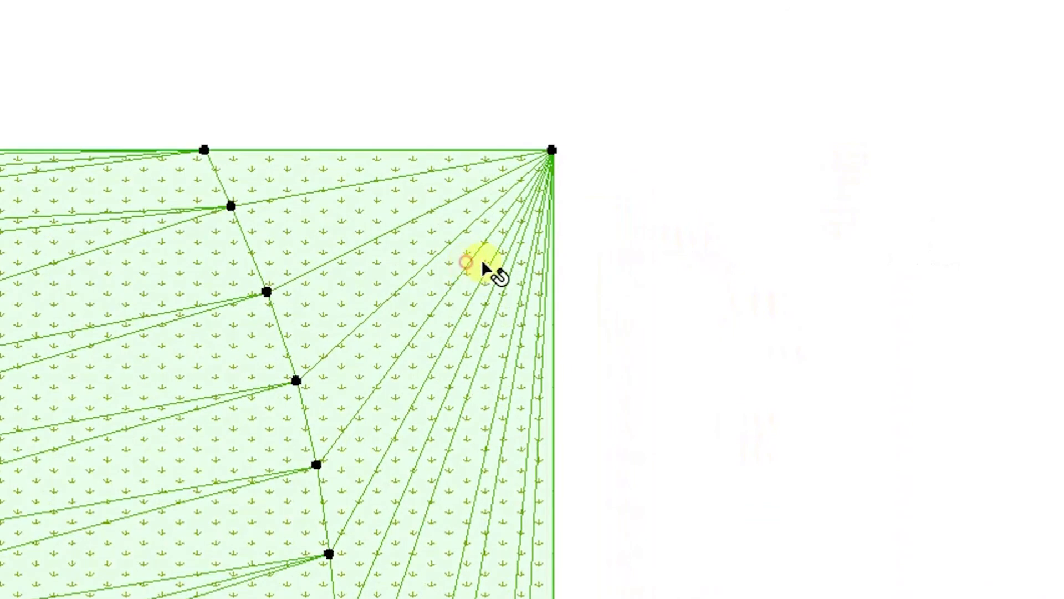
pyautogui.click(551, 151)
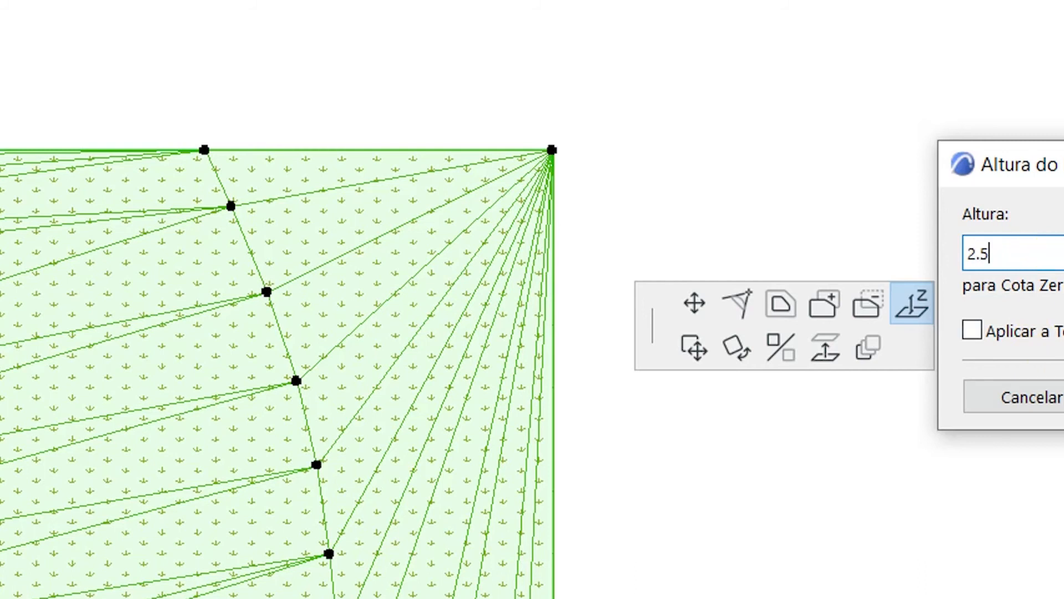
pyautogui.press('Return')
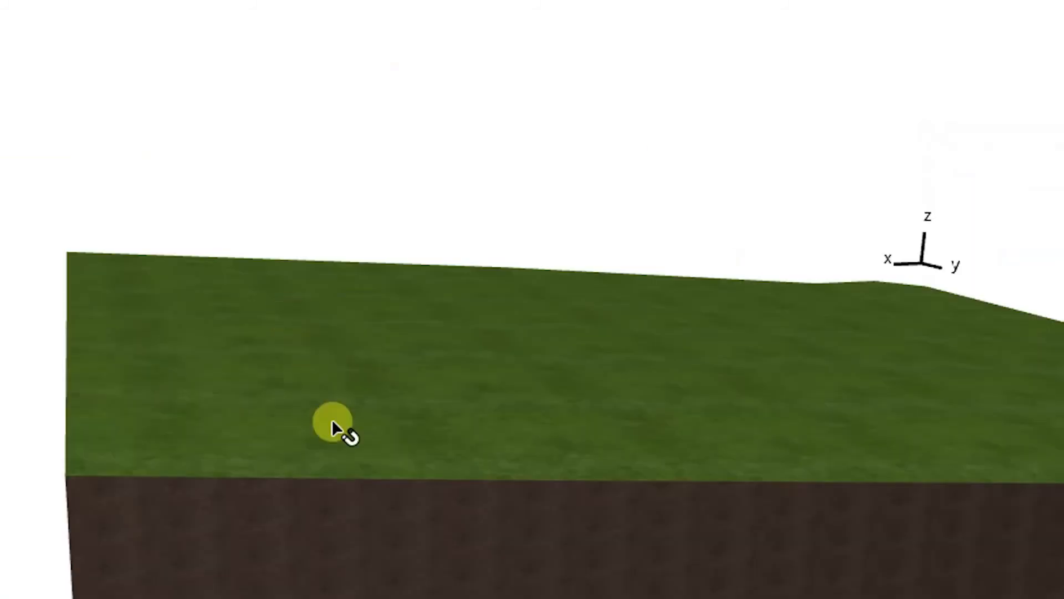
# Step: Inspect the raised corner of the terrain in 3D, and examine the mesh's triangulation lines in plan
pyautogui.moveTo(331, 419); pyautogui.dragTo(121, 176, button='middle')
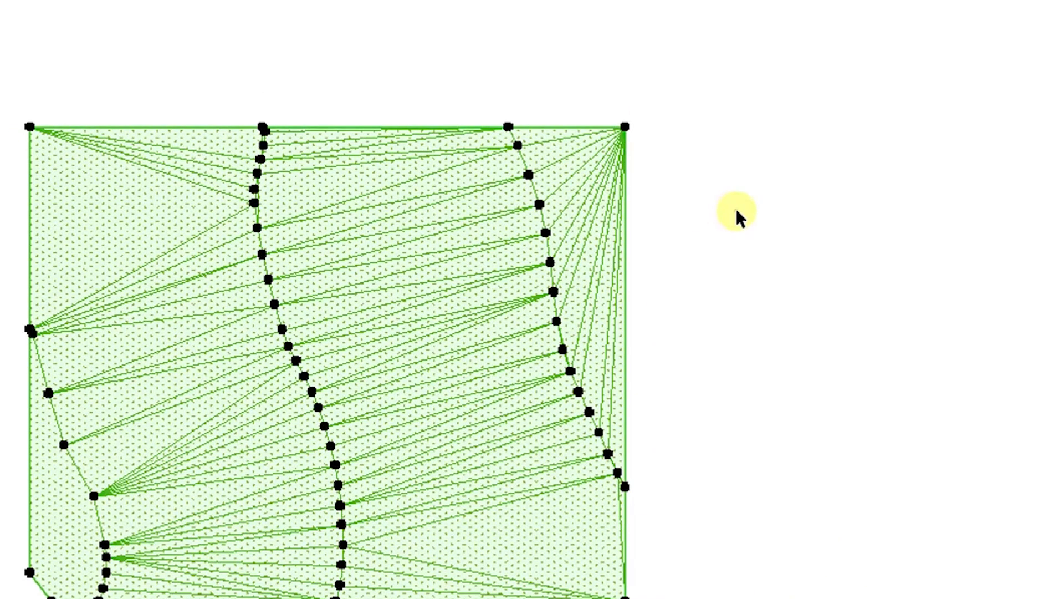
pyautogui.click(736, 209)
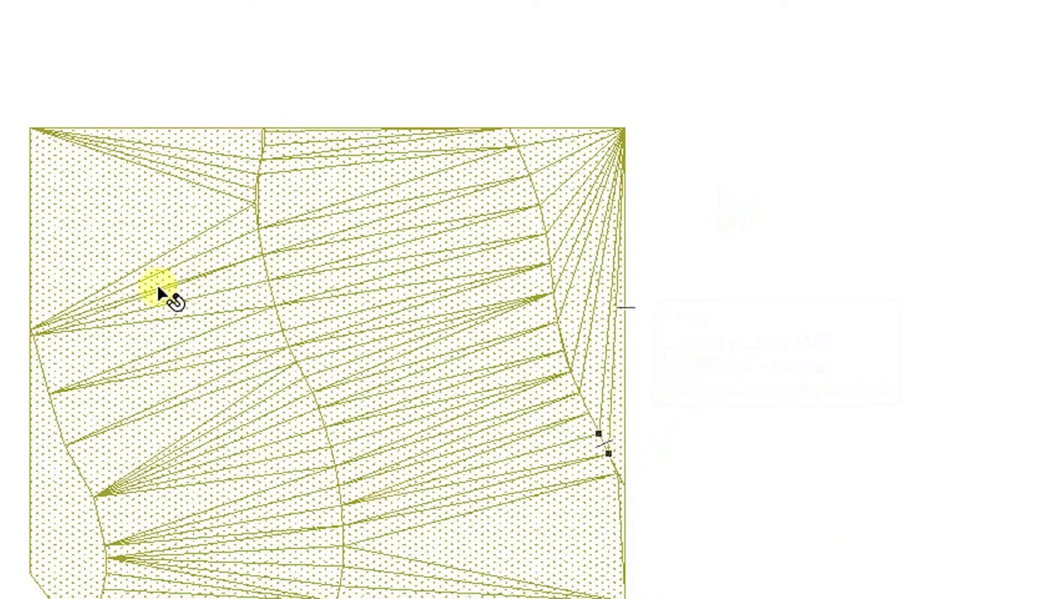
pyautogui.scroll(1, 619, 458)
pyautogui.moveTo(451, 338); pyautogui.dragTo(457, 378, button='middle')
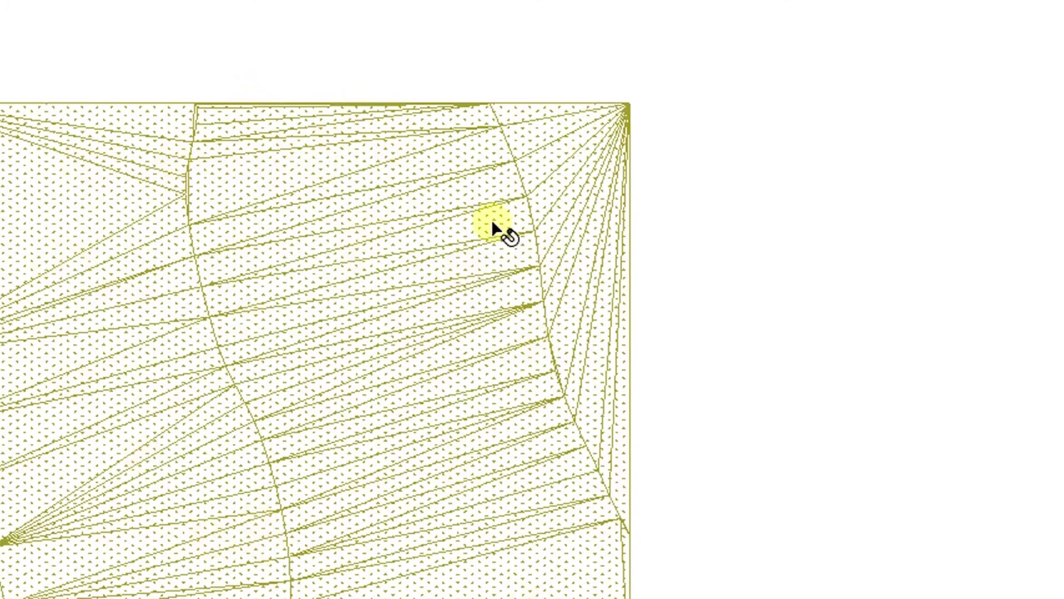
pyautogui.scroll(1, 252, 354)
pyautogui.scroll(4, 155, 476)
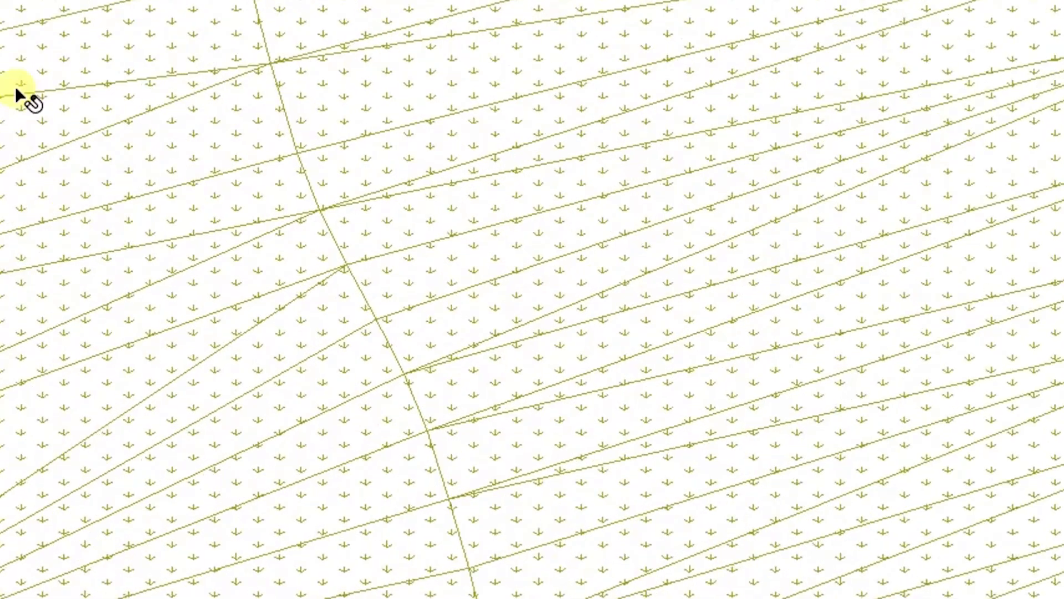
pyautogui.scroll(-4, 11, 233)
pyautogui.moveTo(84, 385); pyautogui.dragTo(247, 438, button='middle')
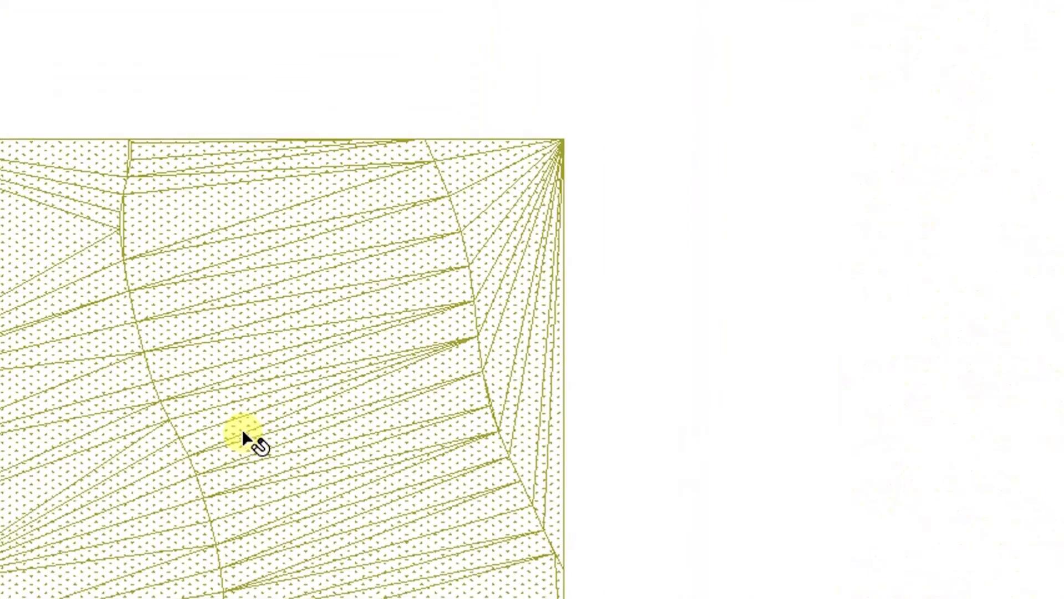
# Step: Change the mesh's Seleção de Arestas setting so the plan shows only the defined contour edges, without the triangulation lines
pyautogui.click(309, 452)
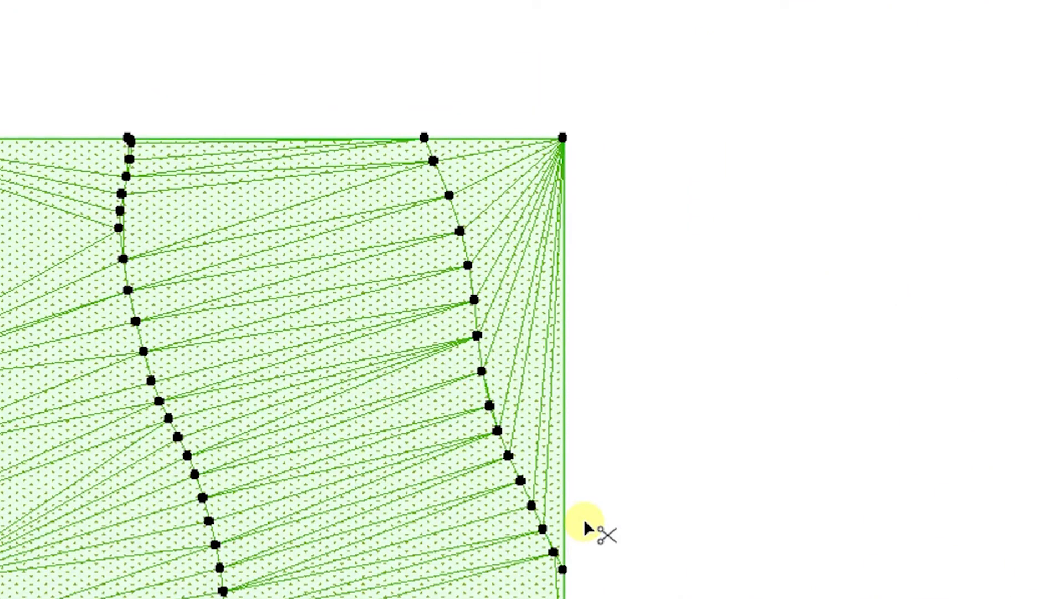
pyautogui.hotkey('ctrl', 't')
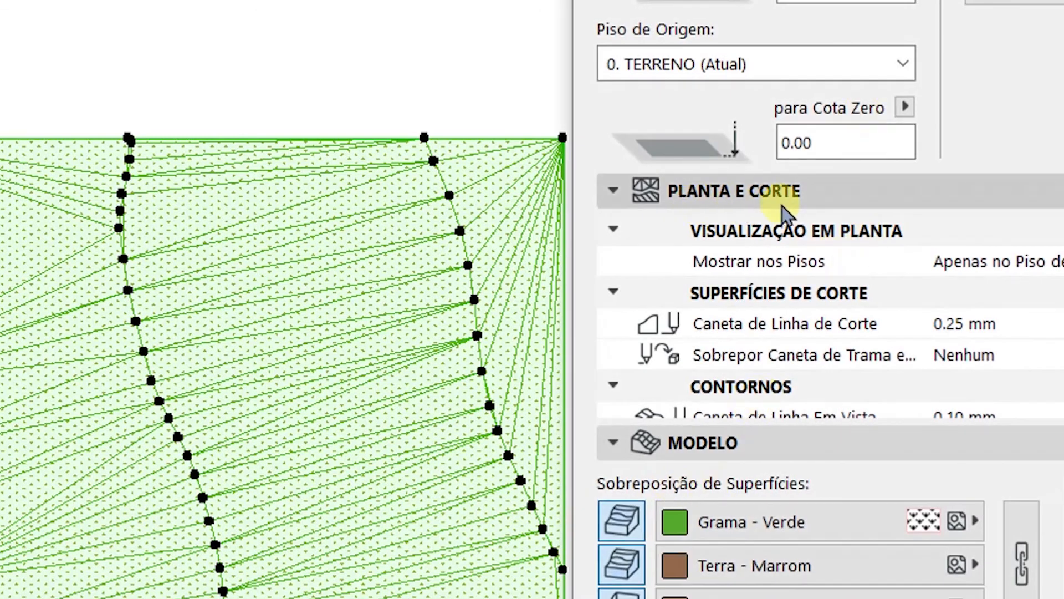
pyautogui.scroll(-1, 831, 316)
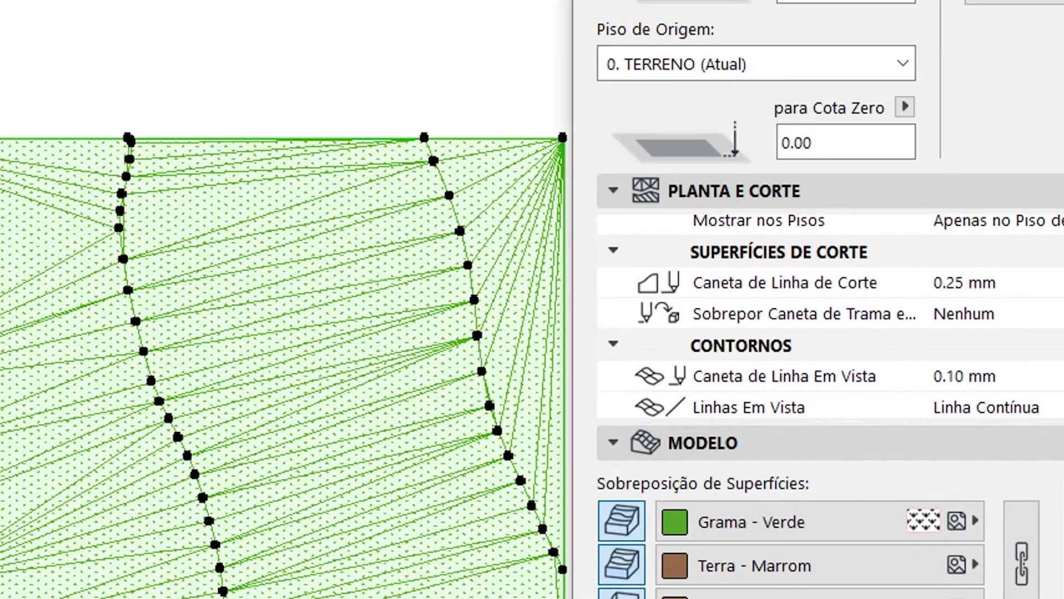
pyautogui.scroll(-3, 831, 317)
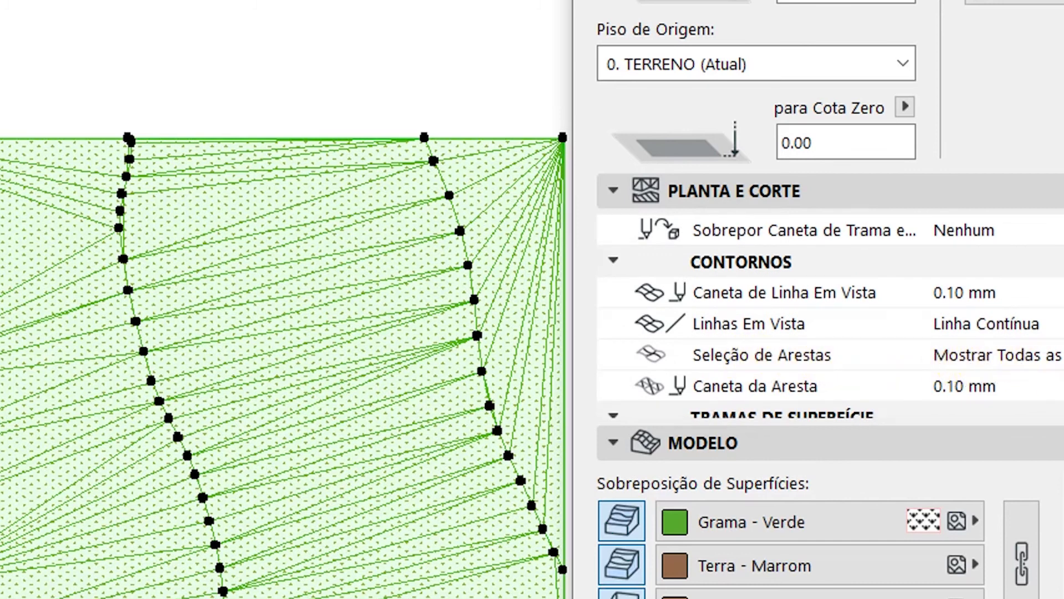
pyautogui.click(998, 354)
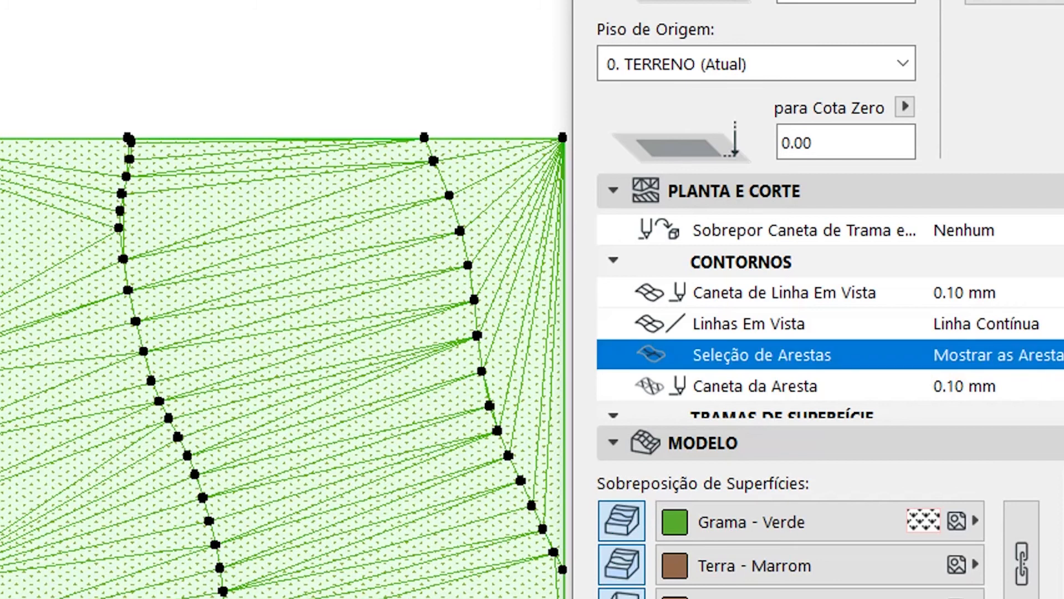
pyautogui.press('Return')
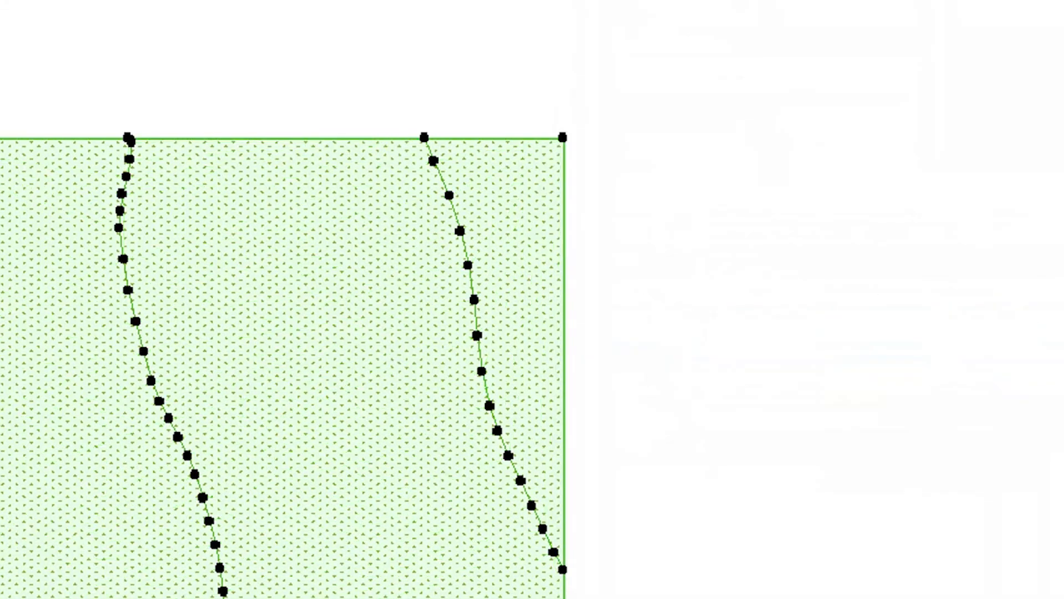
pyautogui.click(665, 401)
pyautogui.scroll(2, 53, 402)
pyautogui.scroll(2, 53, 402)
pyautogui.scroll(-2, 332, 311)
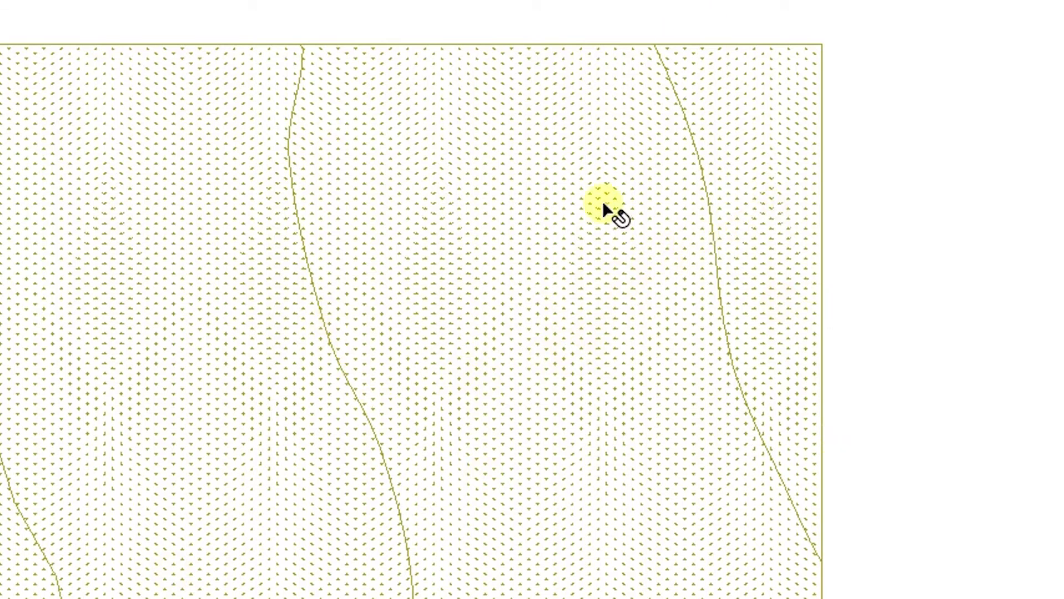
# Step: Change the mesh's settings from 3D so all its triangulation edges are displayed, and select the mesh to check them
pyautogui.press('F3')
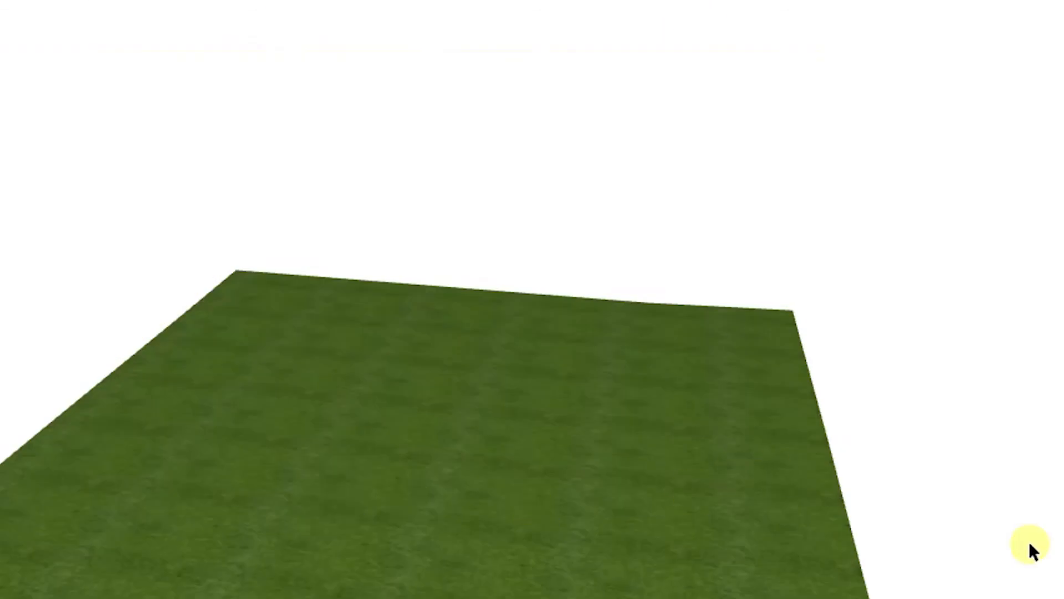
pyautogui.keyDown('shift'); pyautogui.moveTo(1026, 551); pyautogui.dragTo(542, 537, button='middle'); pyautogui.keyUp('shift')
pyautogui.click(540, 532)
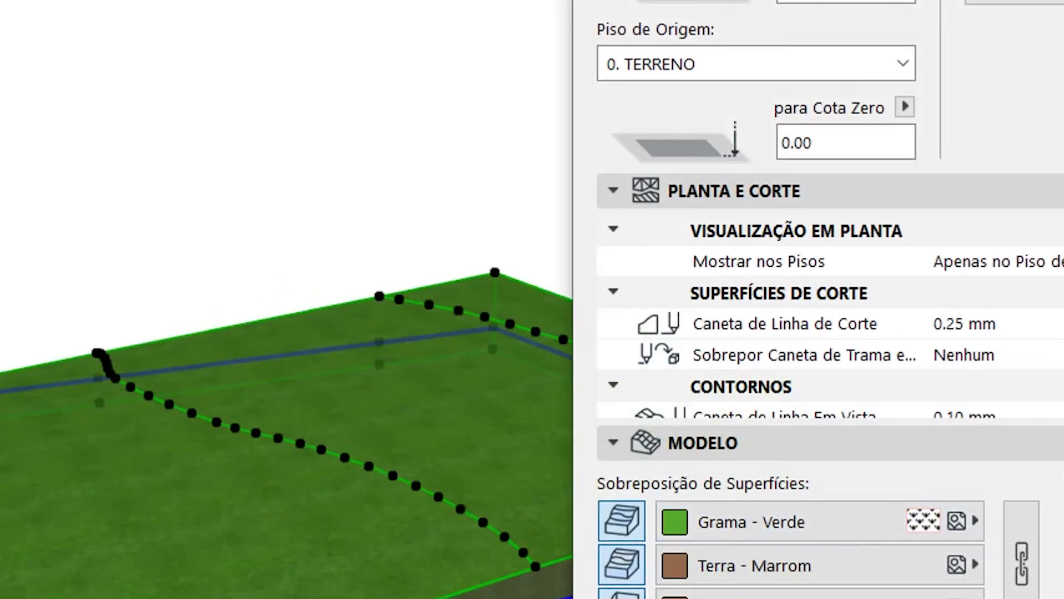
pyautogui.press('Return')
pyautogui.press('Escape')
pyautogui.scroll(3, 364, 550)
pyautogui.keyDown('shift'); pyautogui.moveTo(365, 550); pyautogui.dragTo(387, 244, button='middle'); pyautogui.keyUp('shift')
pyautogui.click(387, 244)
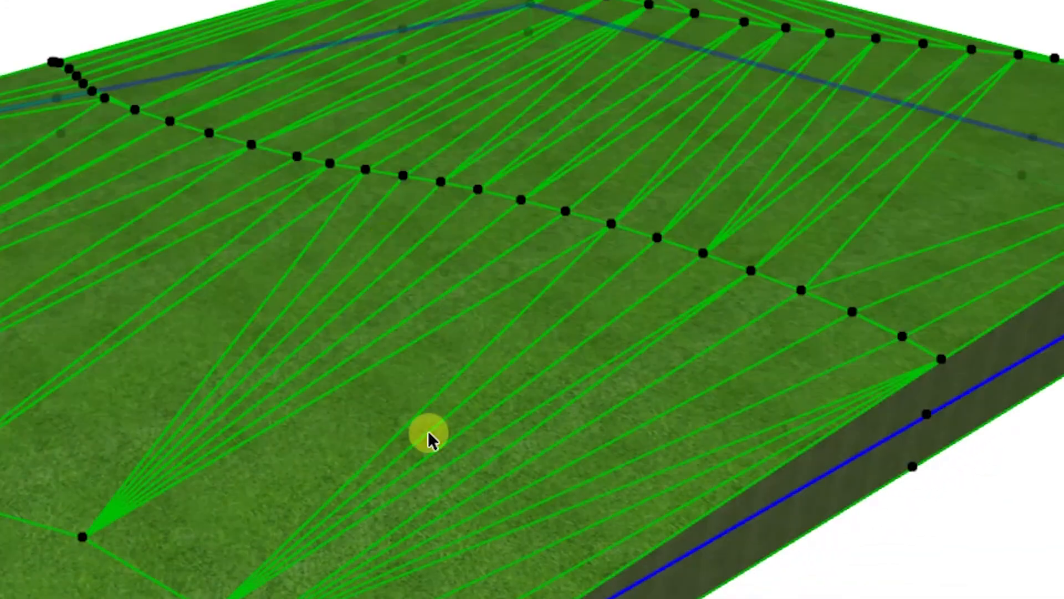
# Step: Reopen the selected mesh's settings from the 3D view and confirm them
pyautogui.moveTo(758, 240); pyautogui.dragTo(624, 313, button='middle')
pyautogui.doubleClick(623, 313)
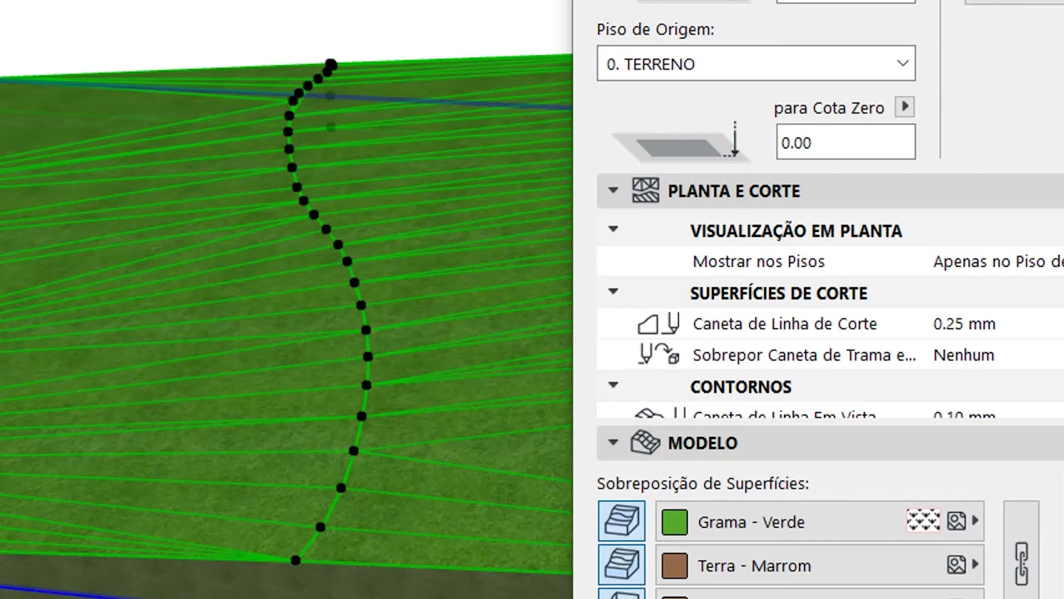
pyautogui.press('Return')
# Step: Clear the mesh selection and examine the finished terrain's slopes and sides in 3D from several angles
pyautogui.scroll(-3, 355, 483)
pyautogui.keyDown('shift'); pyautogui.moveTo(3, 401); pyautogui.dragTo(663, 442, button='middle'); pyautogui.keyUp('shift')
pyautogui.click(736, 354)
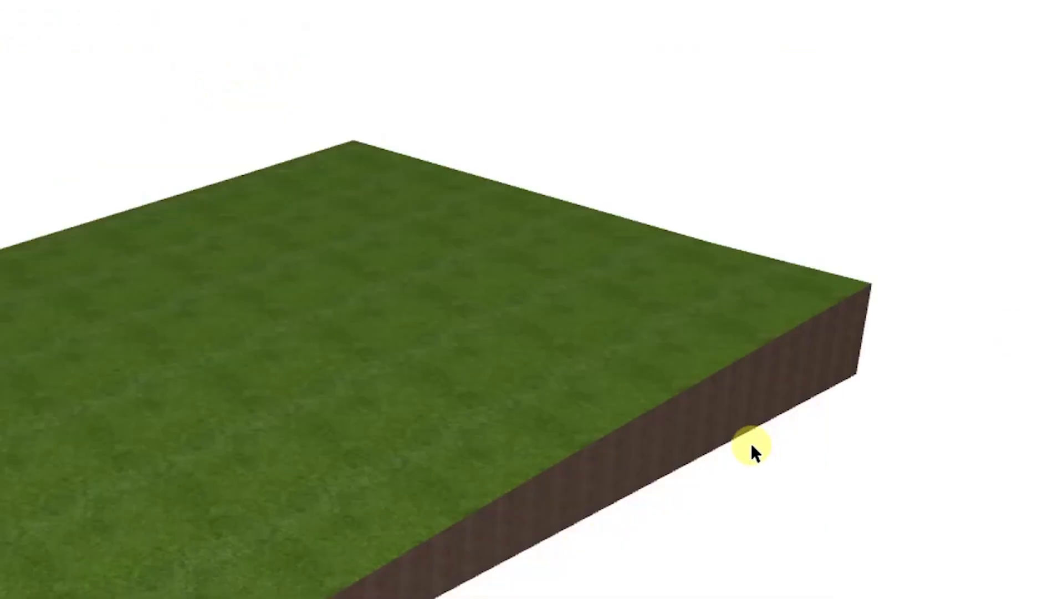
pyautogui.scroll(-3, 528, 485)
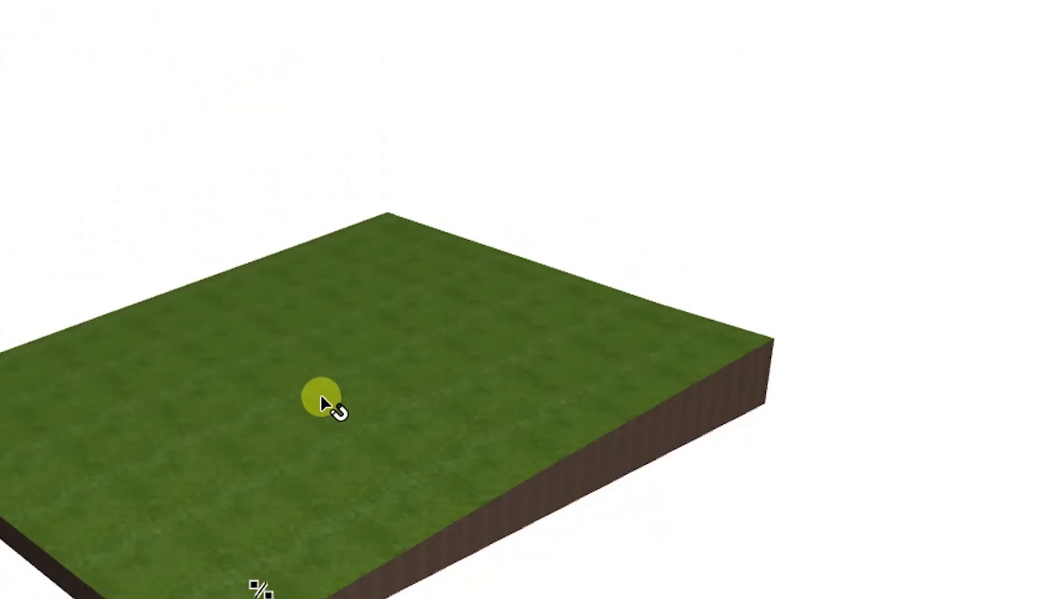
pyautogui.moveTo(195, 465); pyautogui.dragTo(832, 480, button='middle')
pyautogui.moveTo(606, 575); pyautogui.dragTo(386, 498, button='middle')
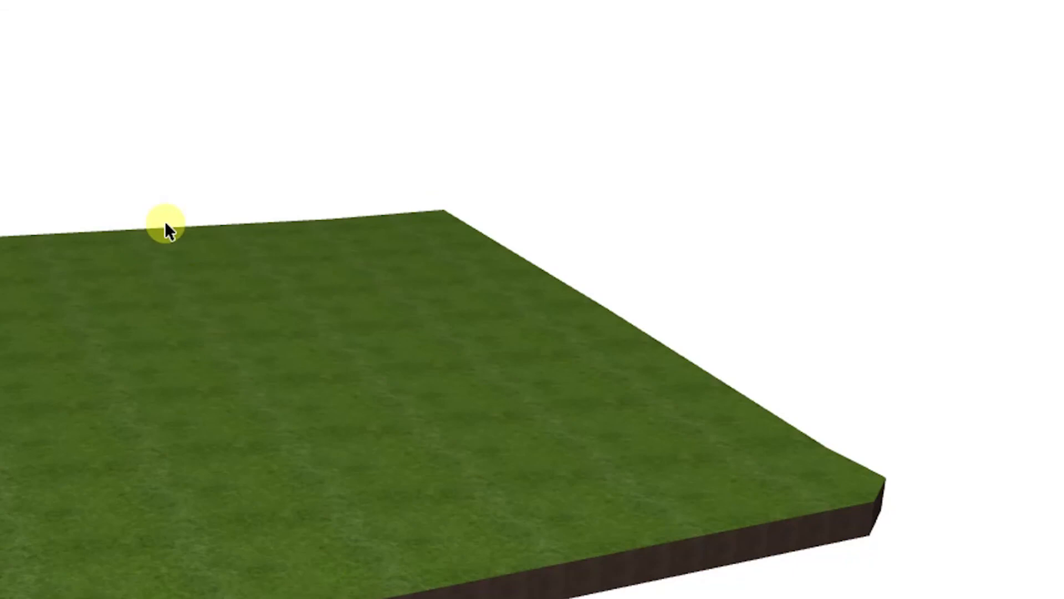
pyautogui.moveTo(789, 415); pyautogui.dragTo(452, 387, button='middle')
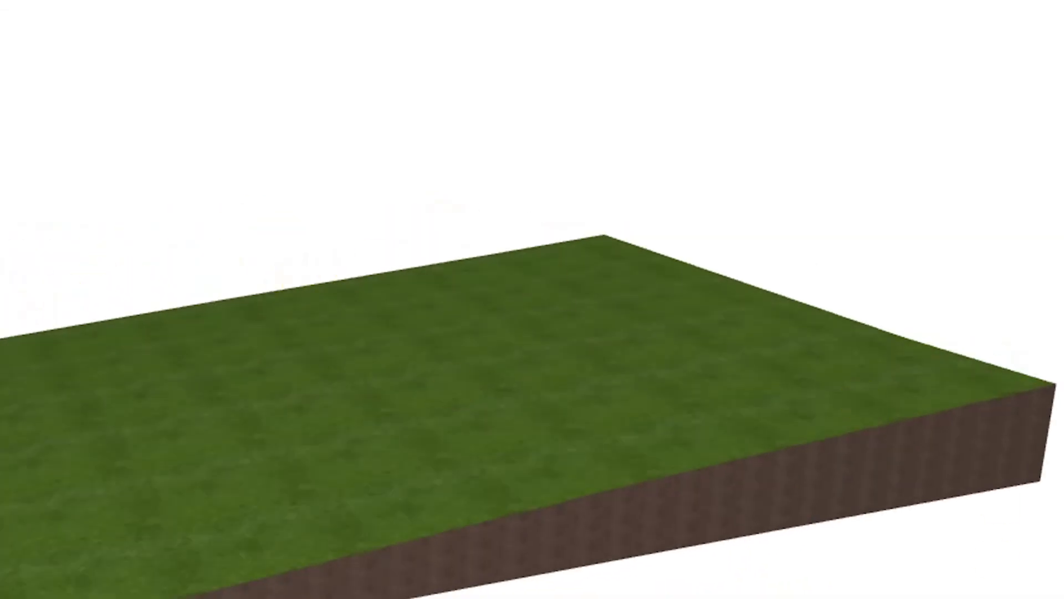